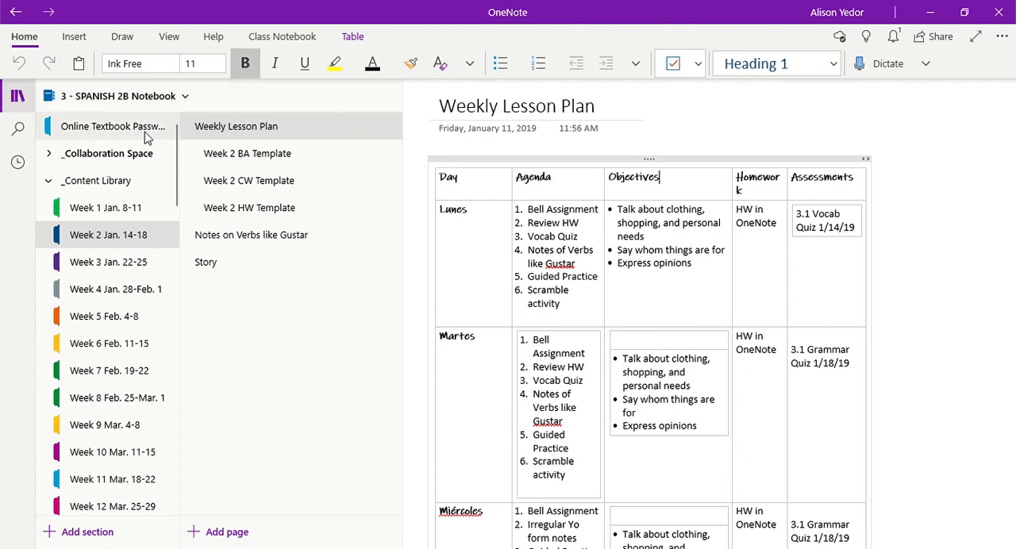
Step: Collapse the _Content Library section group and open the Online Textbook Password section
left_click(132, 180)
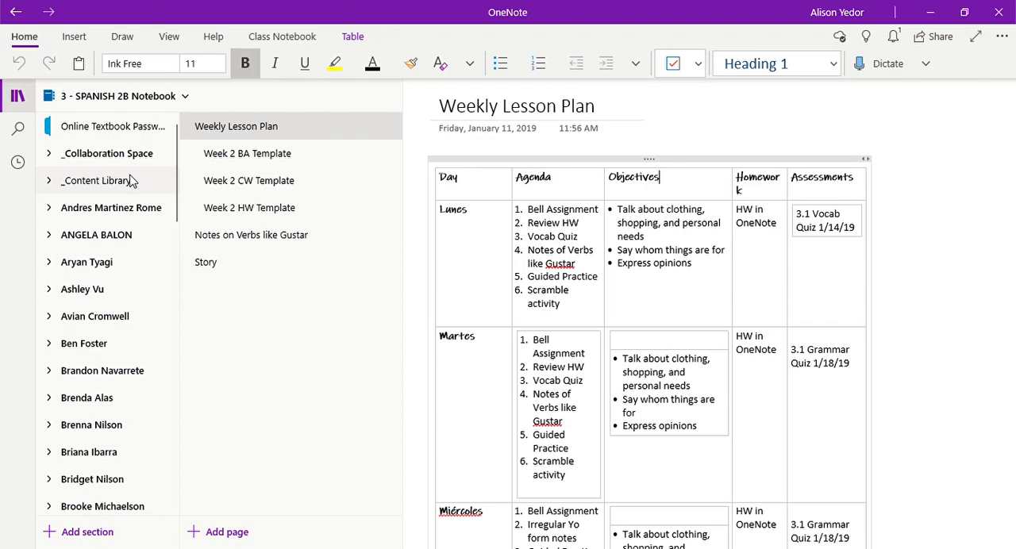
left_click(138, 136)
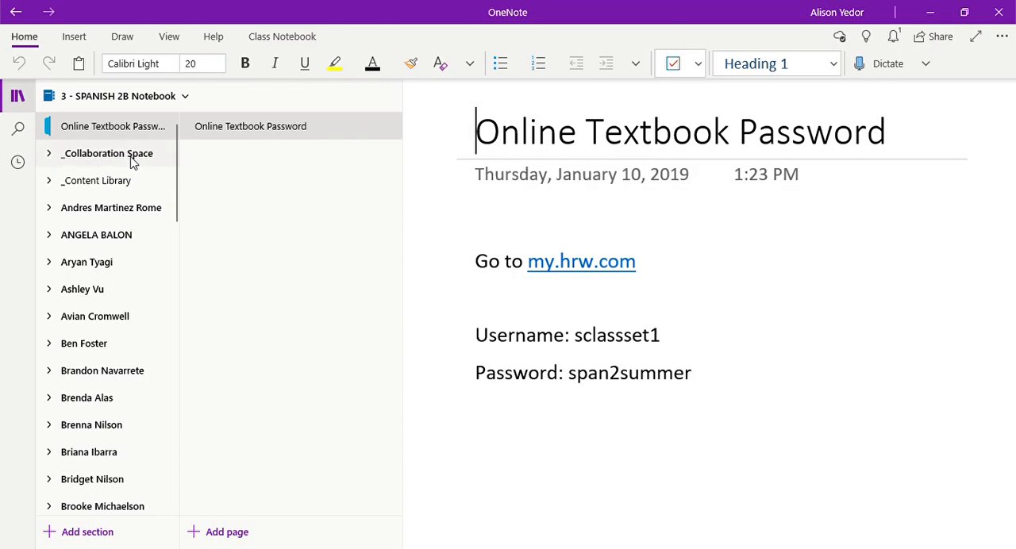
Step: Expand the _Content Library section group and look through its weekly sections from Week 1 to Week 20
left_click(88, 181)
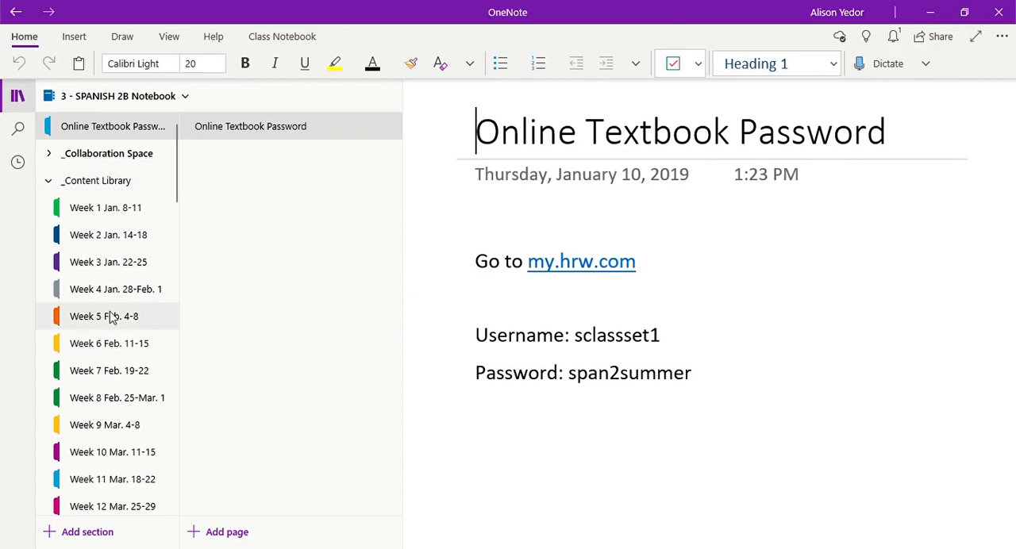
scroll(111, 315, "down", 5)
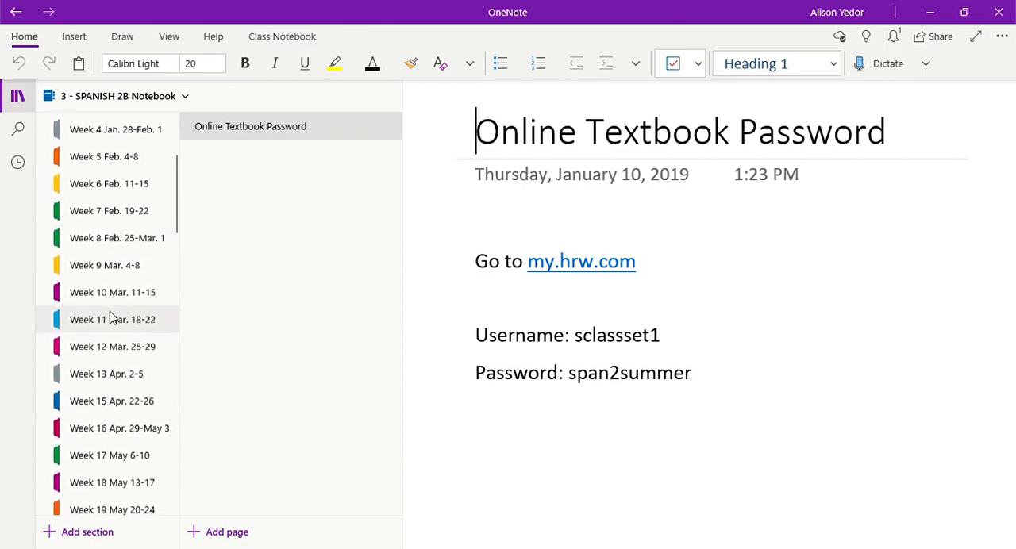
scroll(111, 316, "up", 1)
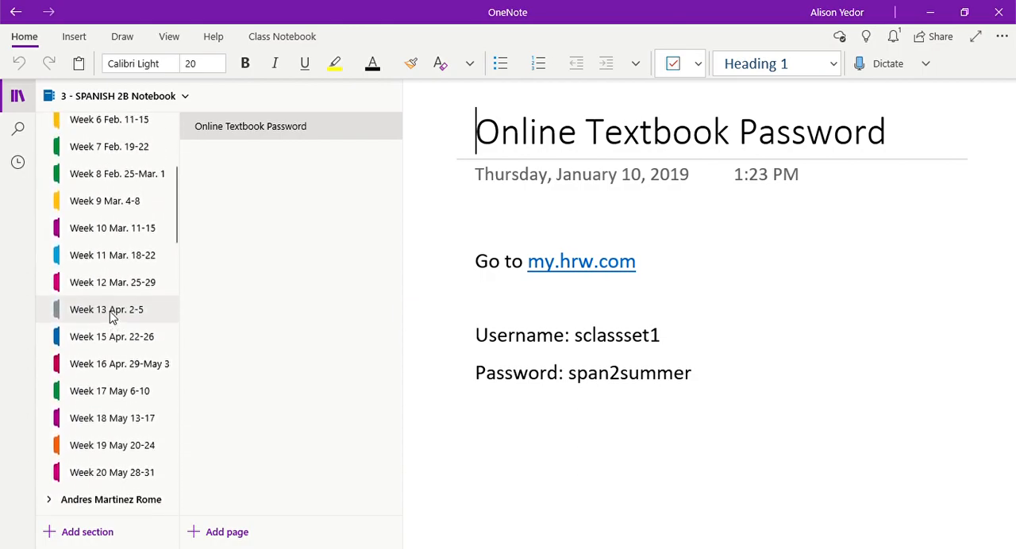
scroll(124, 143, "up", 1)
scroll(125, 143, "up", 3)
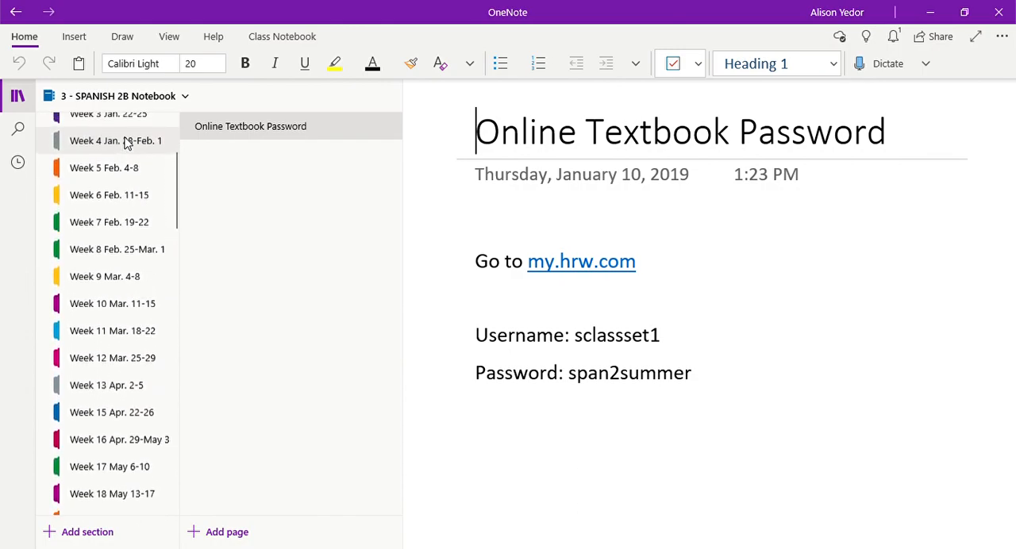
scroll(124, 143, "up", 2)
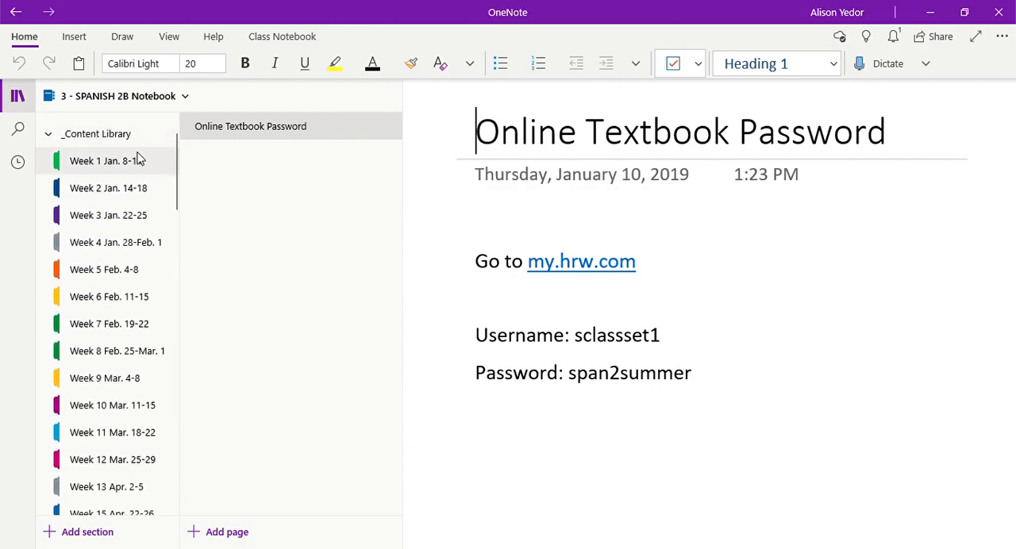
Step: Open the Week 2 Jan. 14-18 section and look over its Weekly Lesson Plan page
left_click(129, 198)
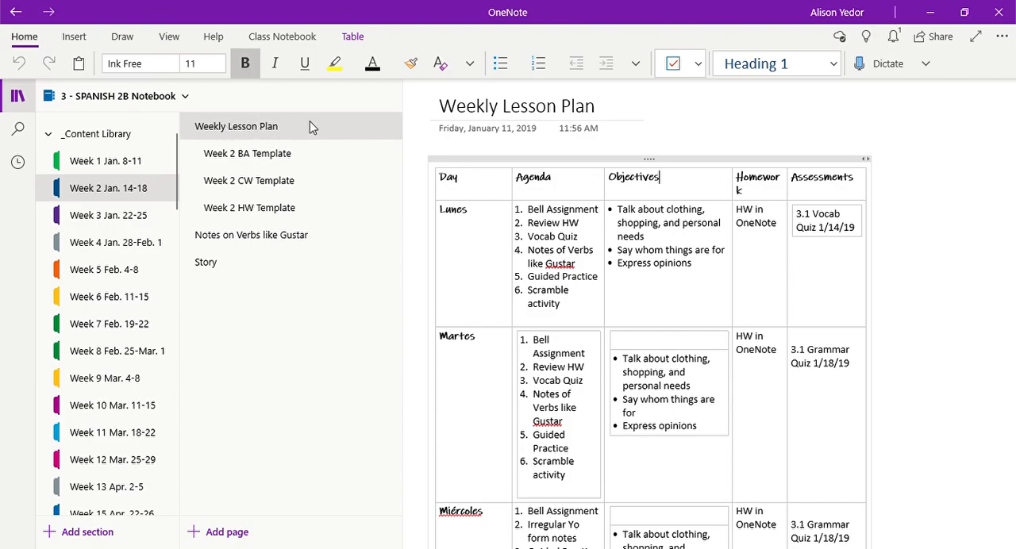
scroll(806, 342, "down", 2)
scroll(807, 339, "up", 2)
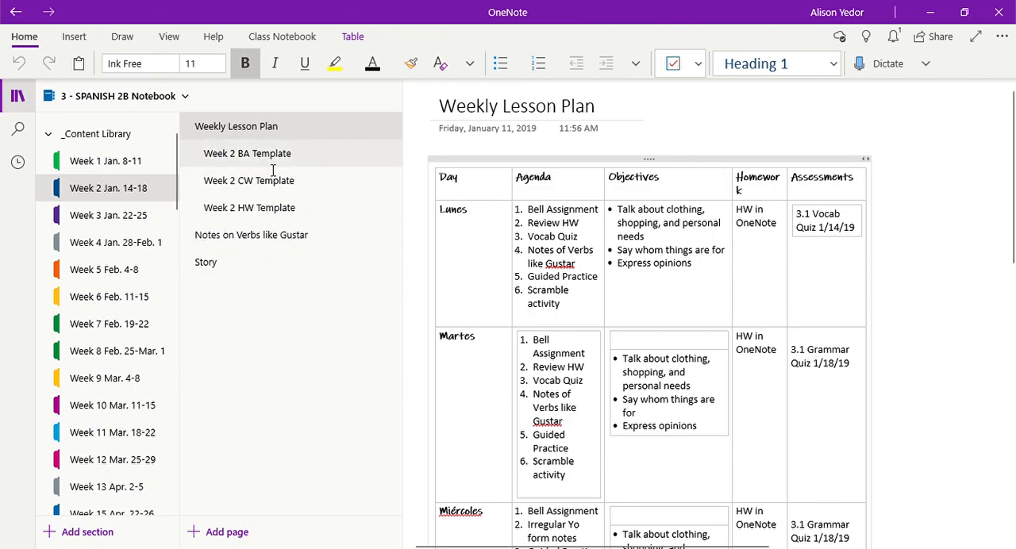
Step: Open the Notes on Verbs like Gustar page in the Week 2 section and view it from its title
left_click(206, 246)
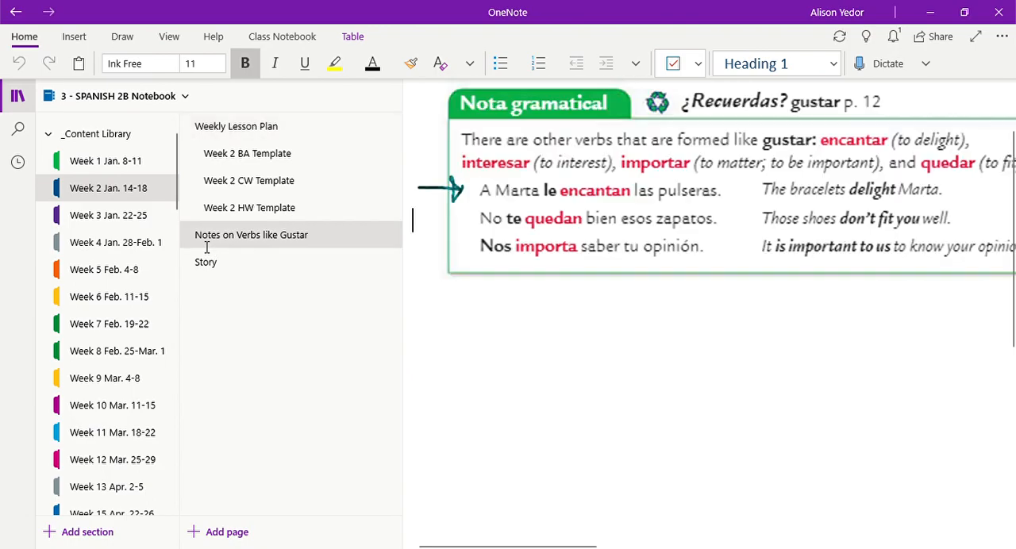
left_click(578, 271)
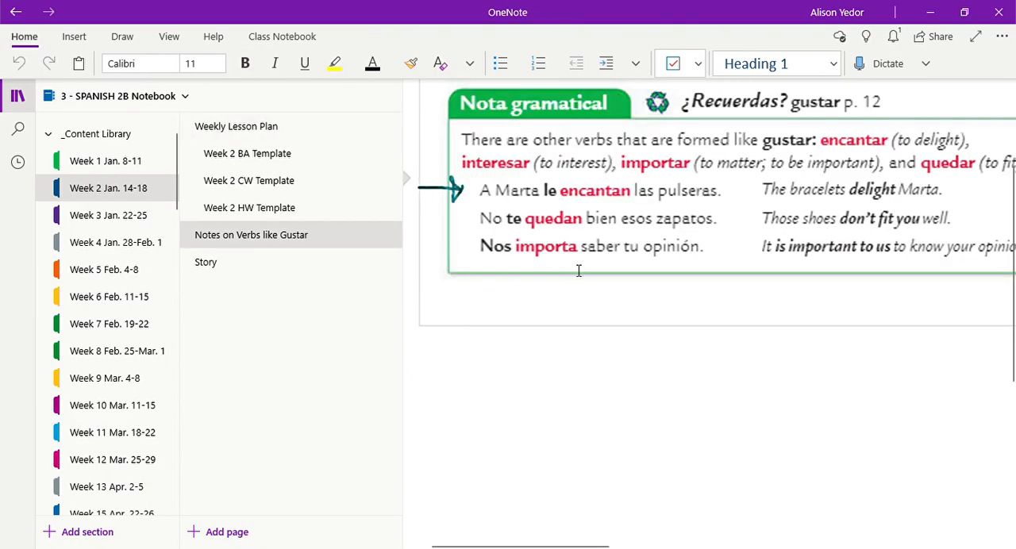
scroll(578, 271, "up", 1)
scroll(579, 270, "up", 3)
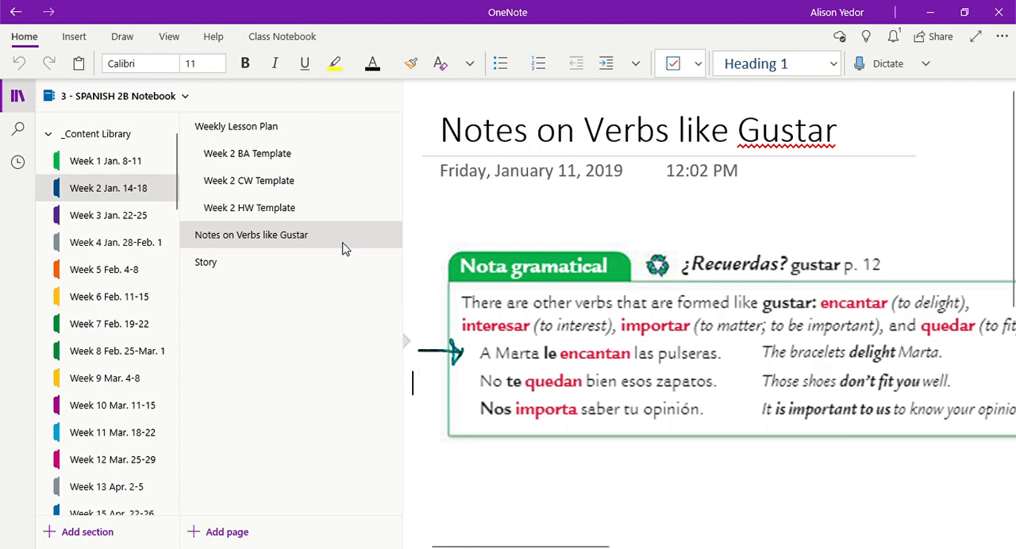
Step: Open the Story page in the Week 2 section and look through its text from the beginning
left_click(341, 263)
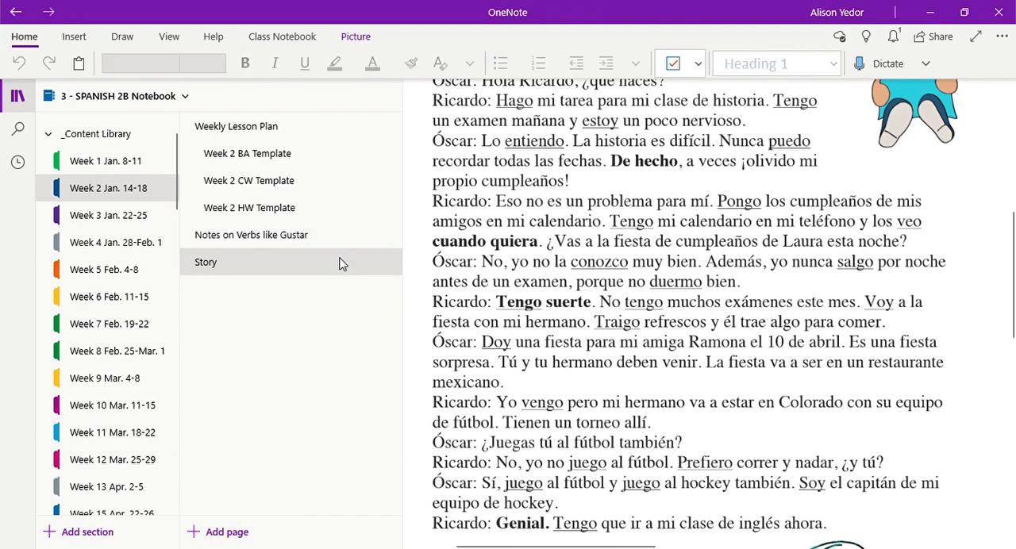
scroll(586, 236, "up", 3)
scroll(586, 236, "up", 5)
scroll(585, 233, "down", 5)
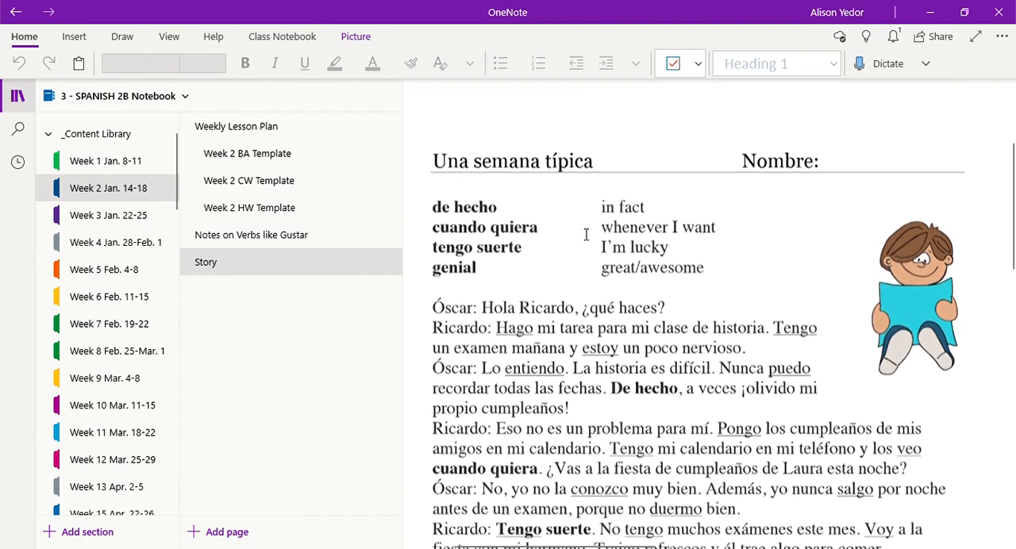
Step: In the Week 3 Jan. 22-25 section, view the Notes on Prounouns after Prepositions page and the Extra Credit Opportunity page
left_click(140, 217)
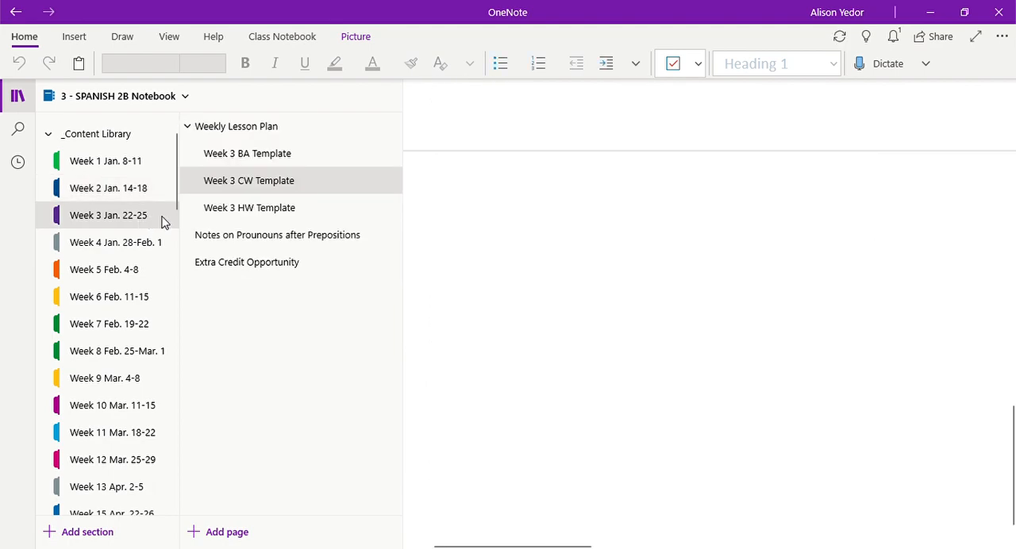
left_click(217, 236)
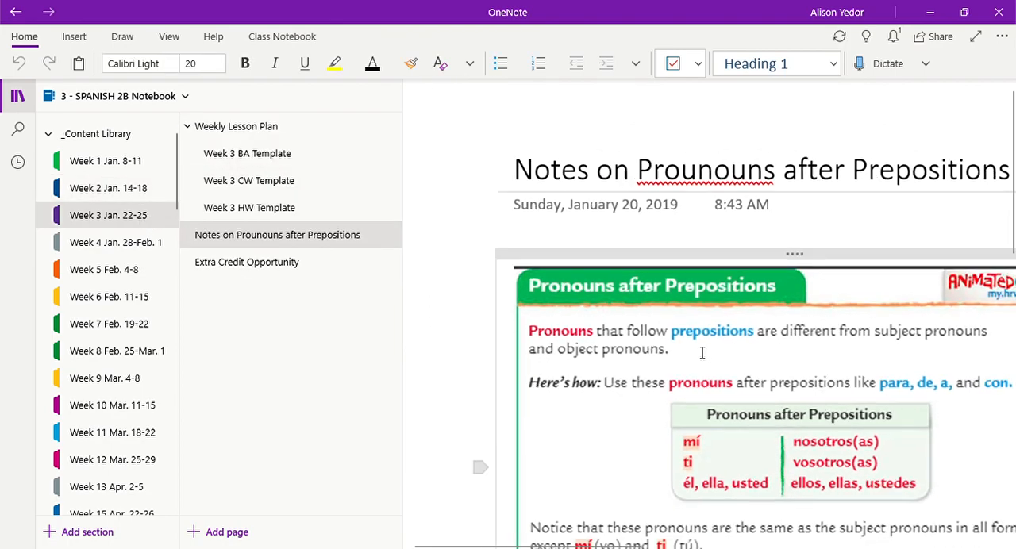
scroll(702, 353, "down", 10)
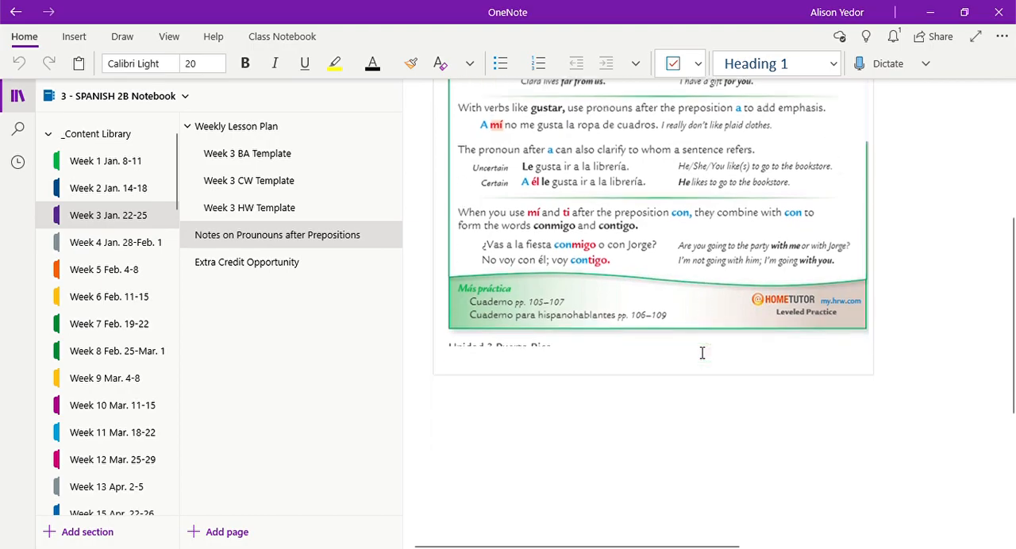
scroll(703, 353, "up", 3)
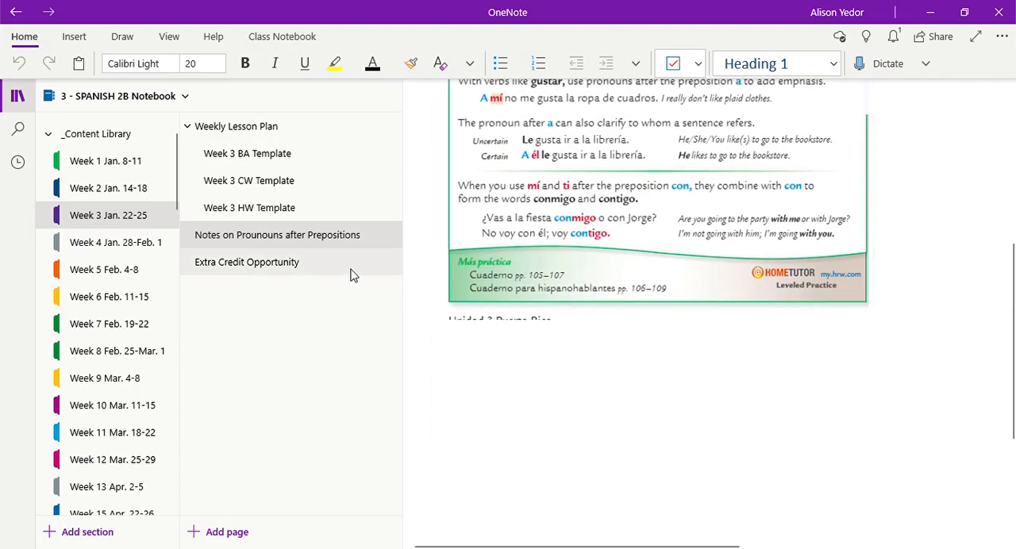
left_click(389, 274)
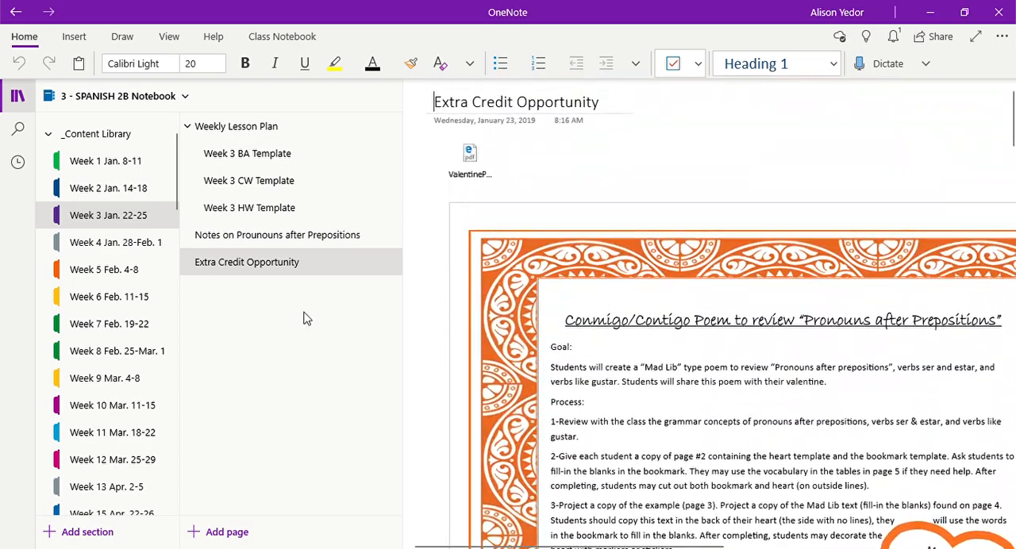
Step: Open the Fashion Show Prep. Activity page in the Week 4 Jan. 28-Feb. 1 section
left_click(126, 248)
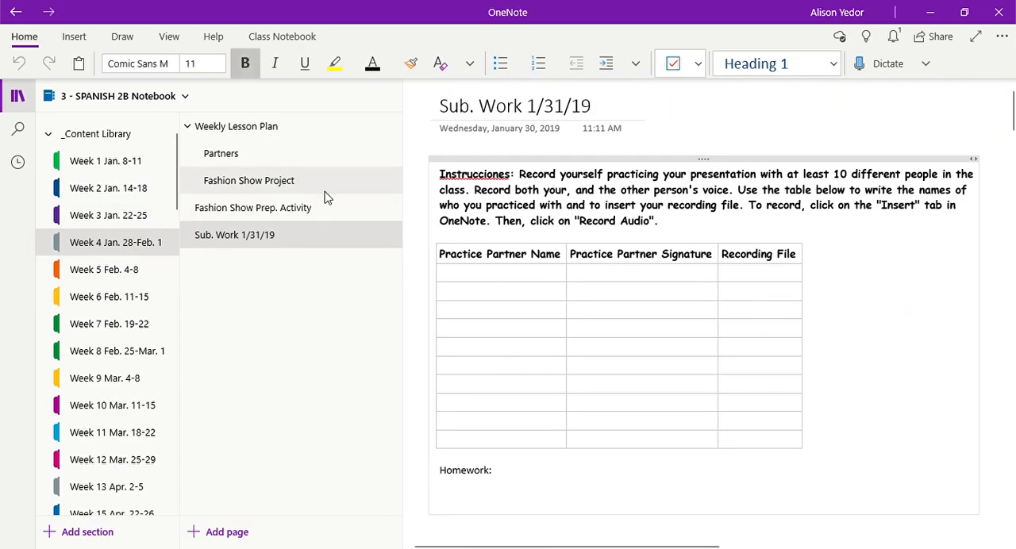
left_click(288, 211)
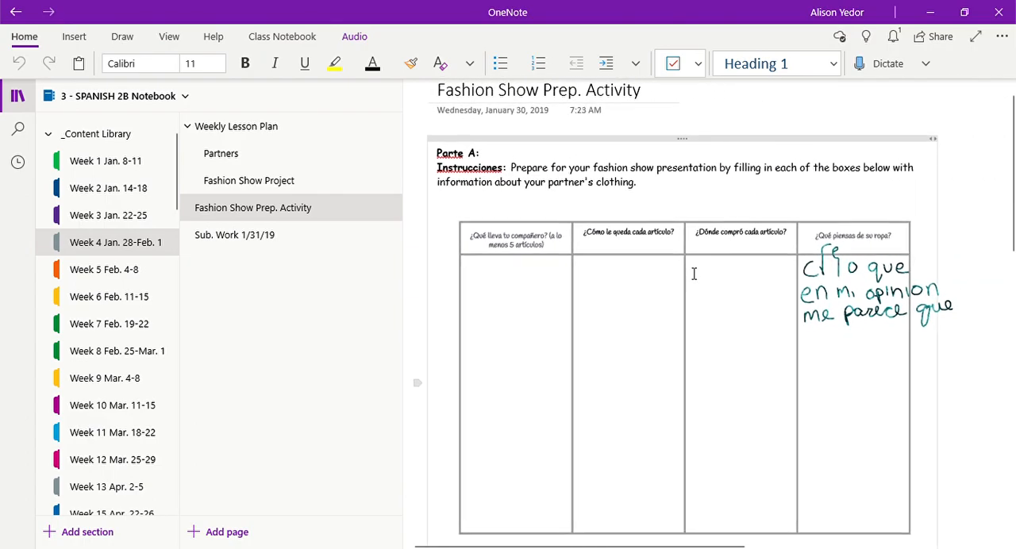
Step: Return to the Week 2 Jan. 14-18 section and show the beginning of its Week 2 BA Template page
left_click(129, 188)
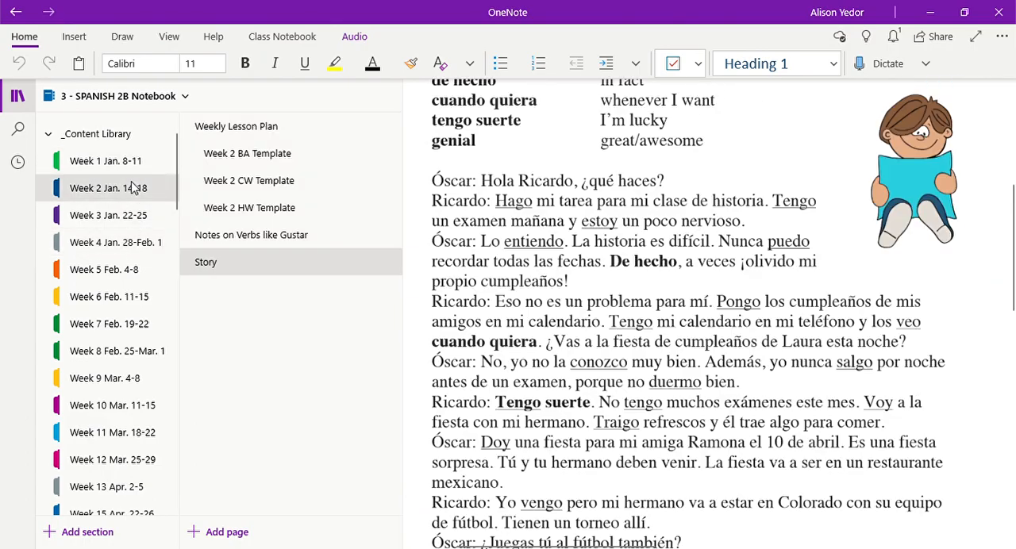
left_click(307, 156)
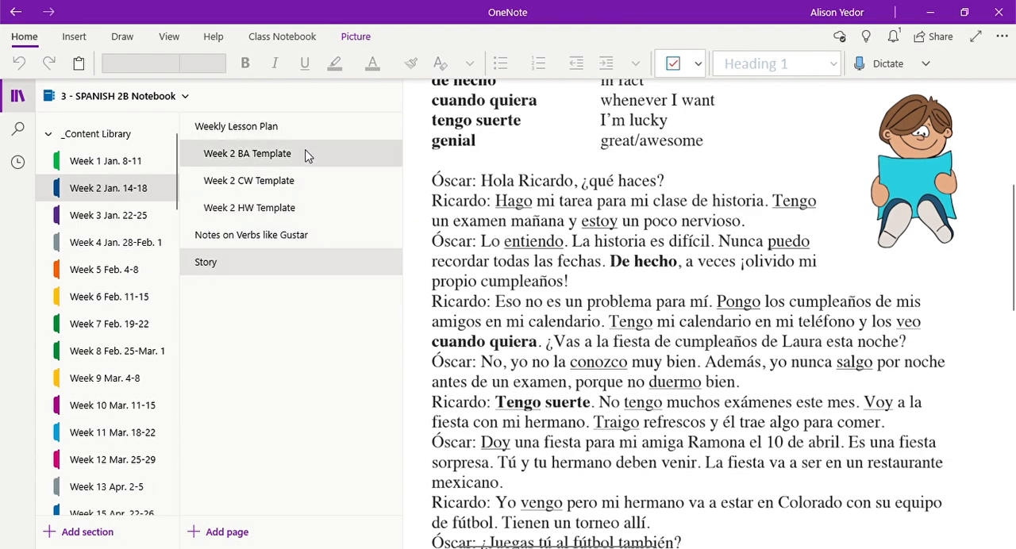
scroll(569, 183, "up", 15)
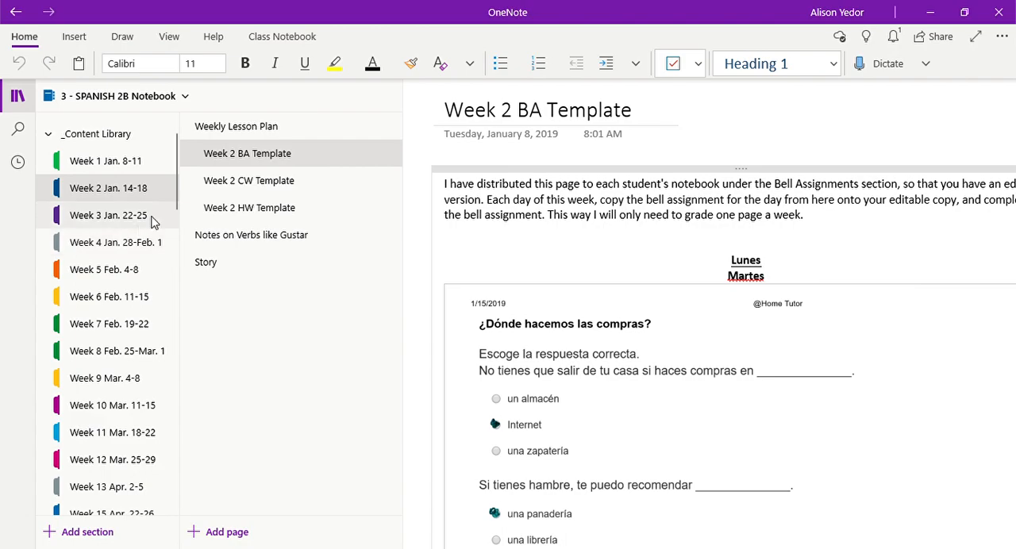
left_click(310, 157)
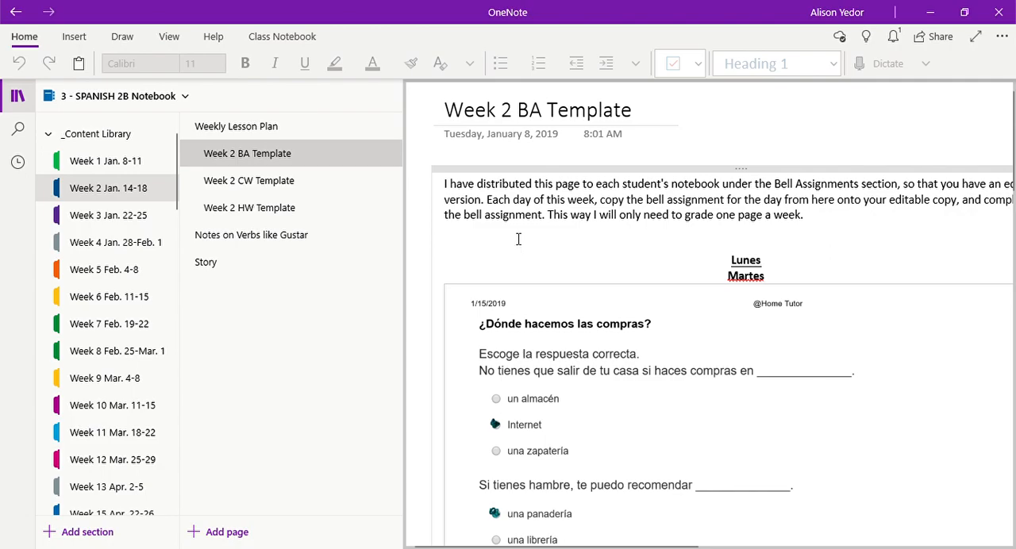
Step: Collapse the _Content Library, expand the first student's section group and view the Week 19 BA Template in the BA Template Folder
left_click(118, 135)
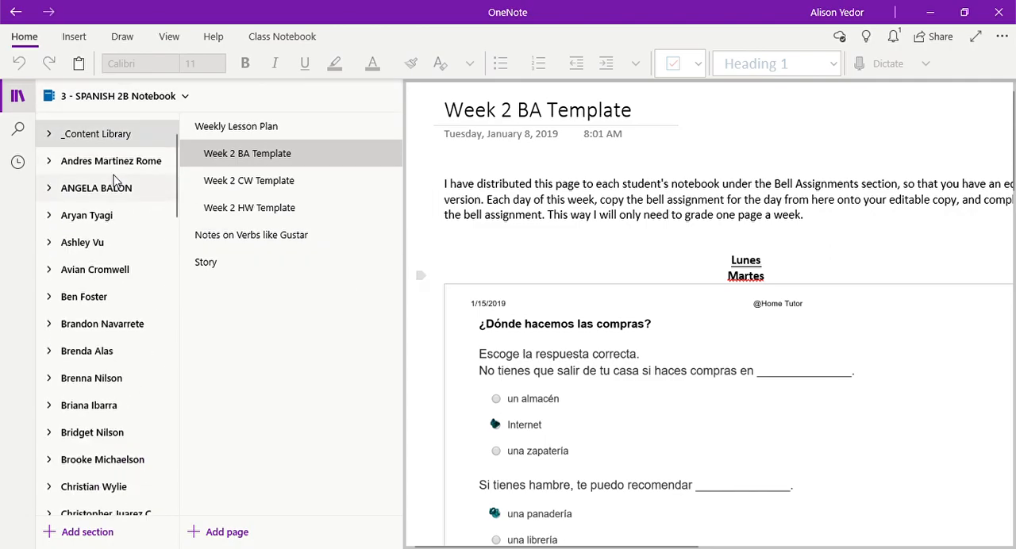
left_click(115, 167)
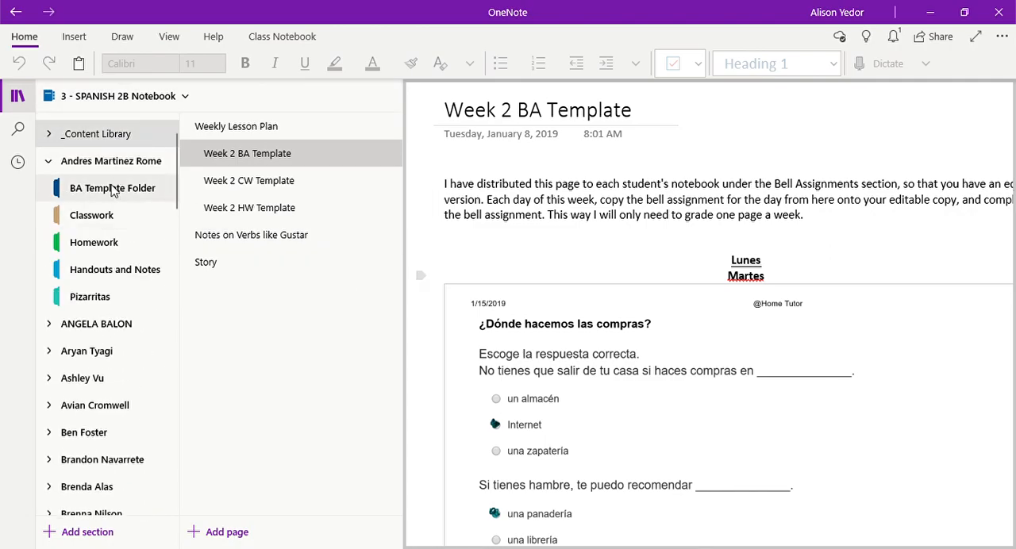
left_click(115, 189)
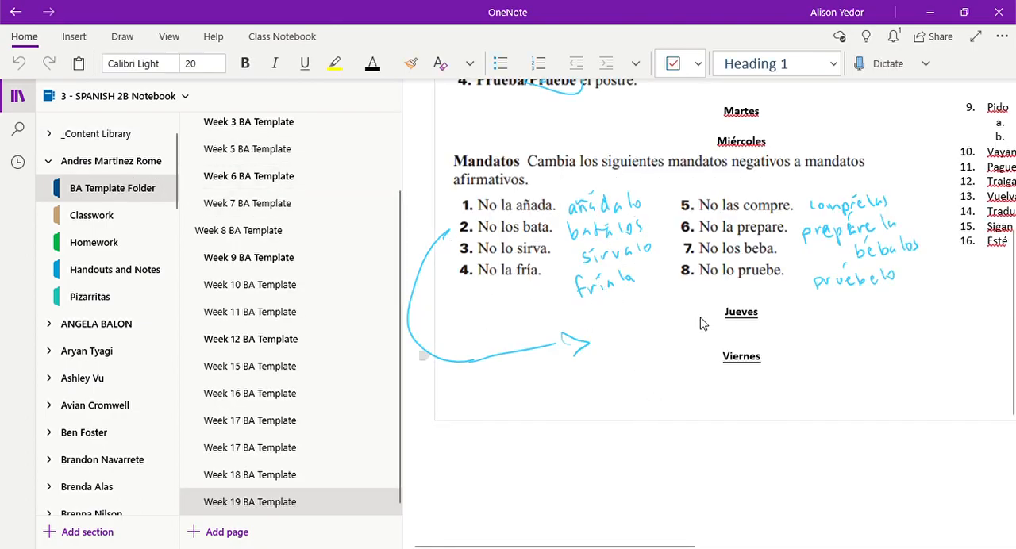
scroll(652, 367, "up", 5)
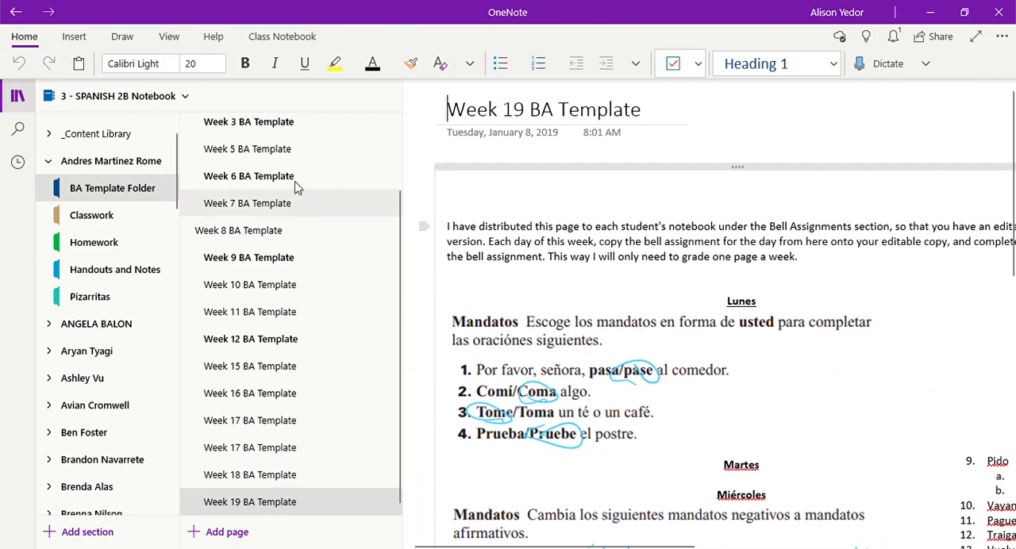
Step: Collapse the student's section group, reopen Week 2 in the _Content Library and look through the Week 2 BA Template's daily assignments
left_click(97, 160)
left_click(99, 139)
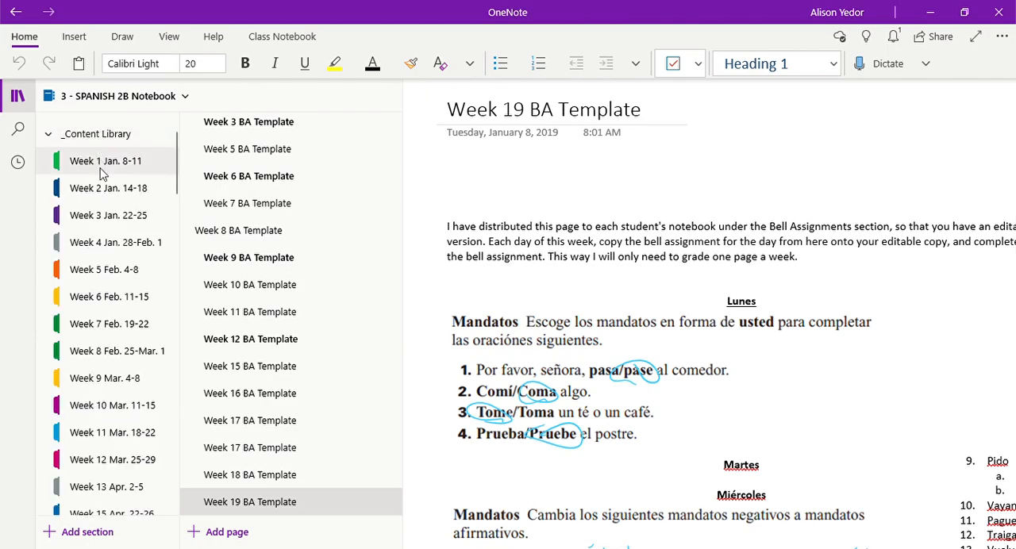
left_click(147, 188)
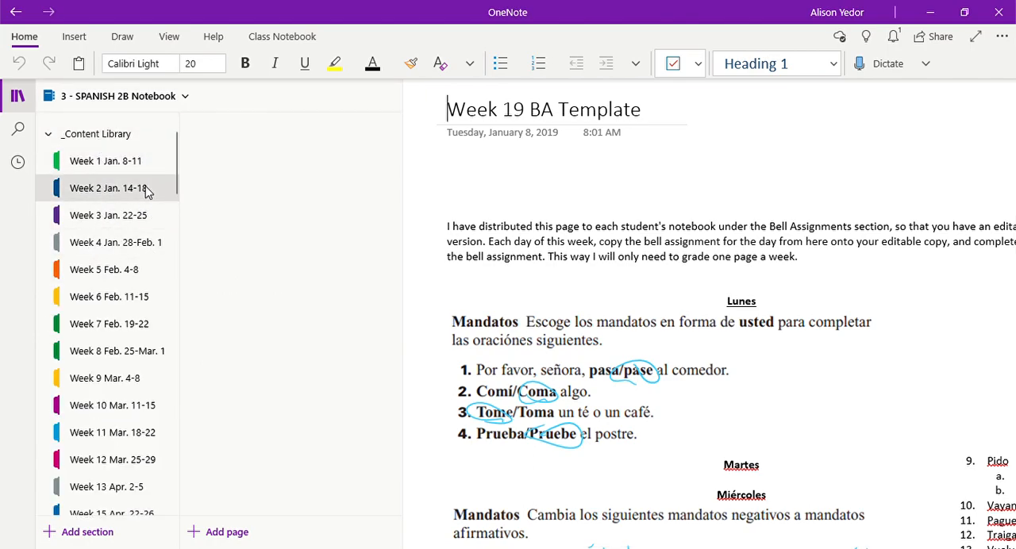
scroll(583, 363, "down", 12)
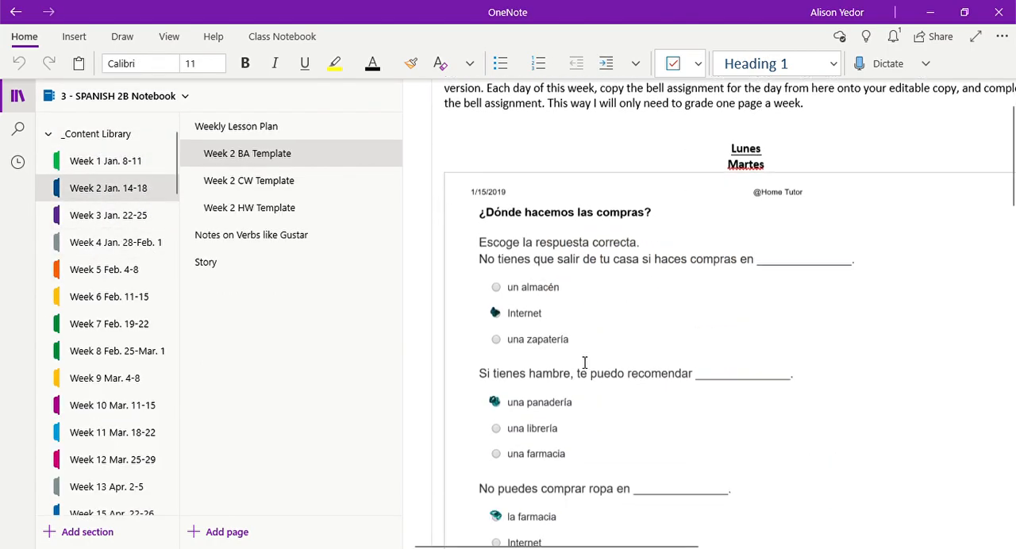
scroll(584, 362, "down", 6)
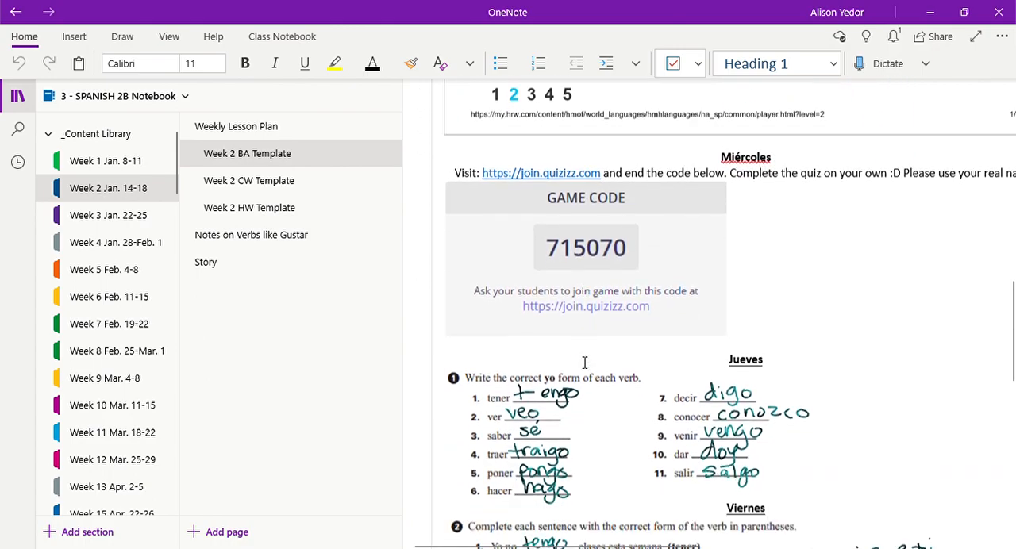
scroll(584, 363, "down", 3)
scroll(584, 363, "up", 10)
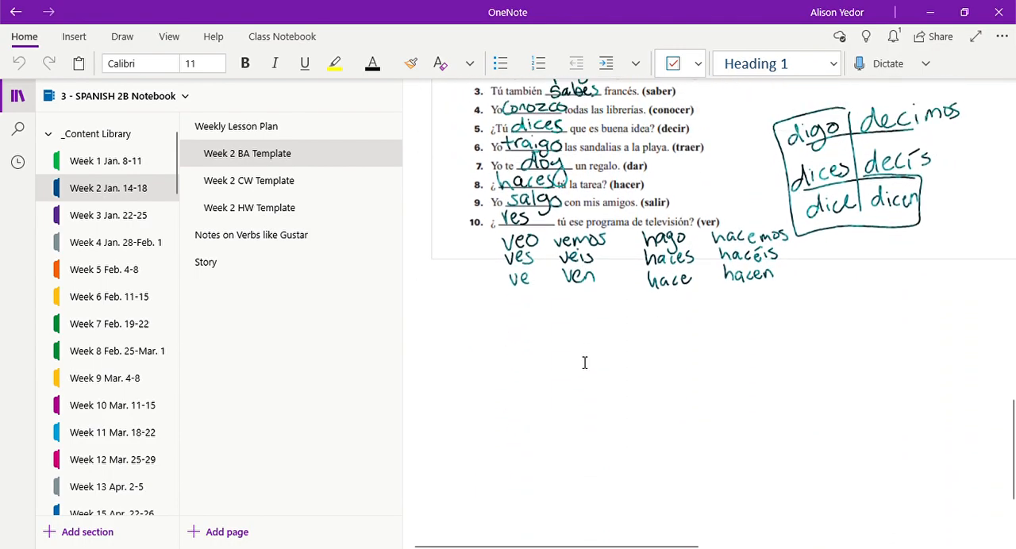
scroll(585, 363, "up", 8)
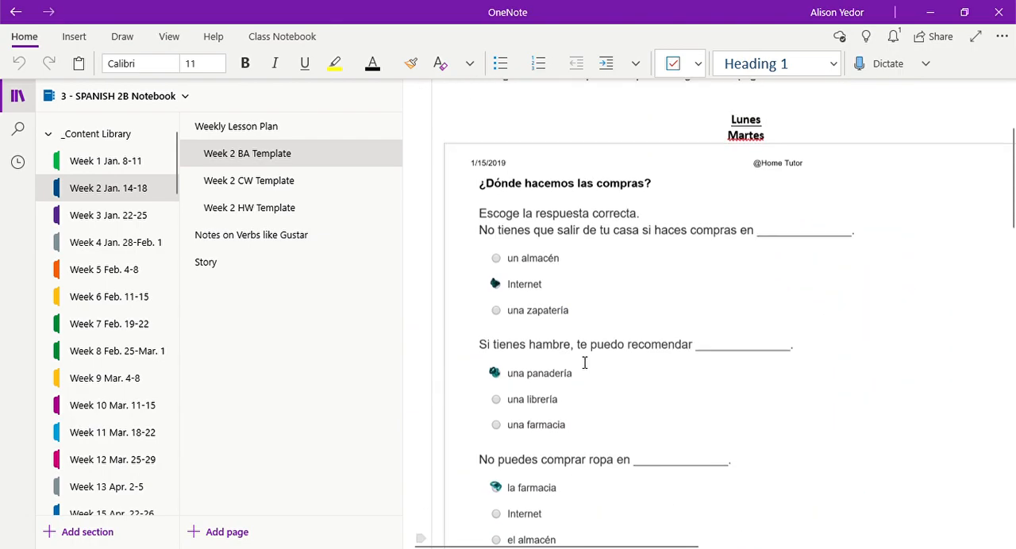
Step: Switch to the 0 - SPANISH 3A Notebook and highlight the note container holding the weekday headings on the Week 1 BA Template page
left_click(114, 101)
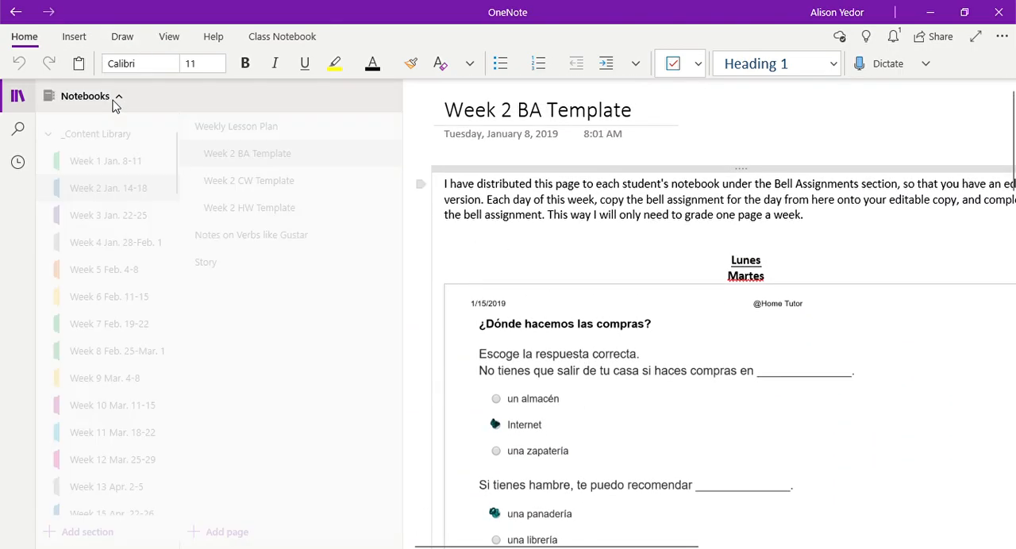
left_click(121, 321)
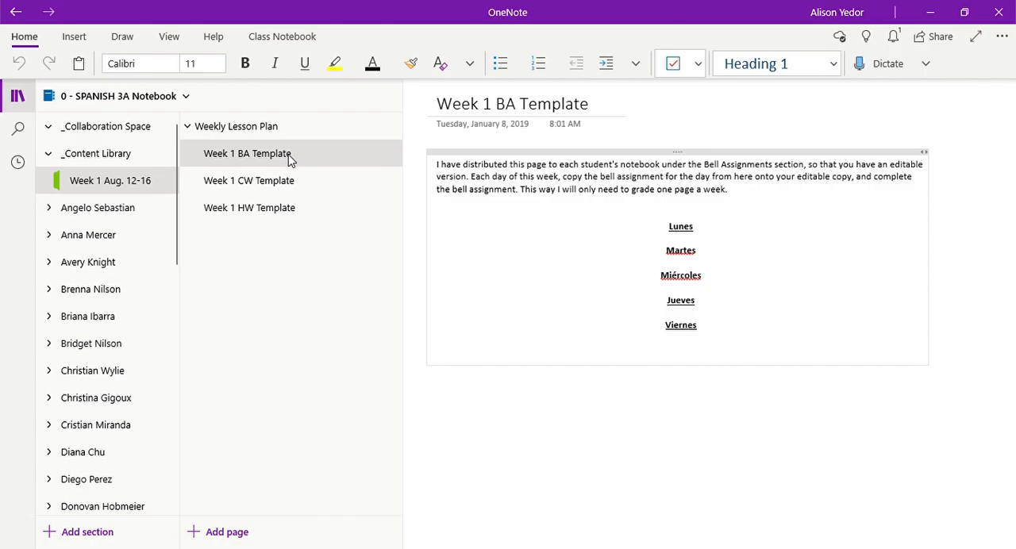
left_click(708, 157)
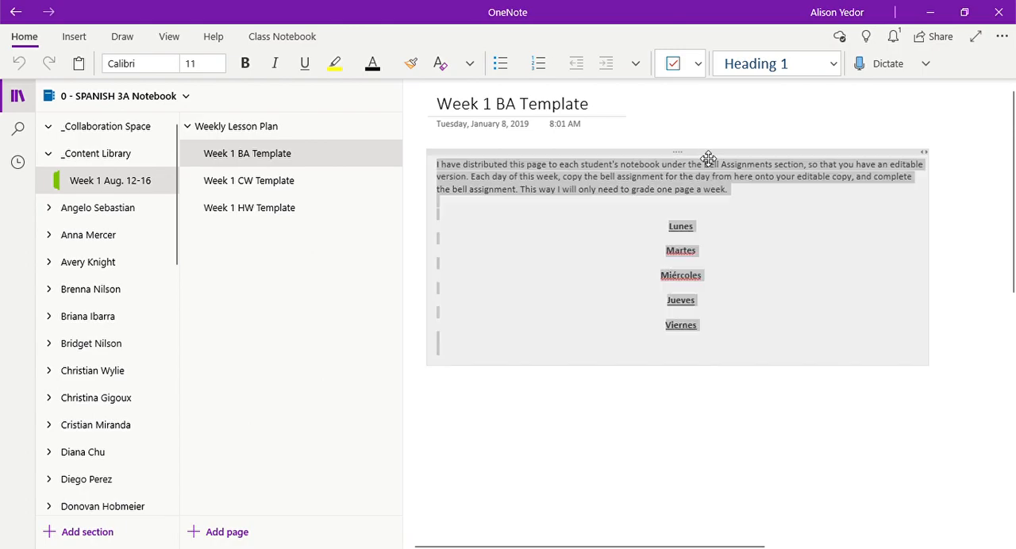
left_click(749, 293)
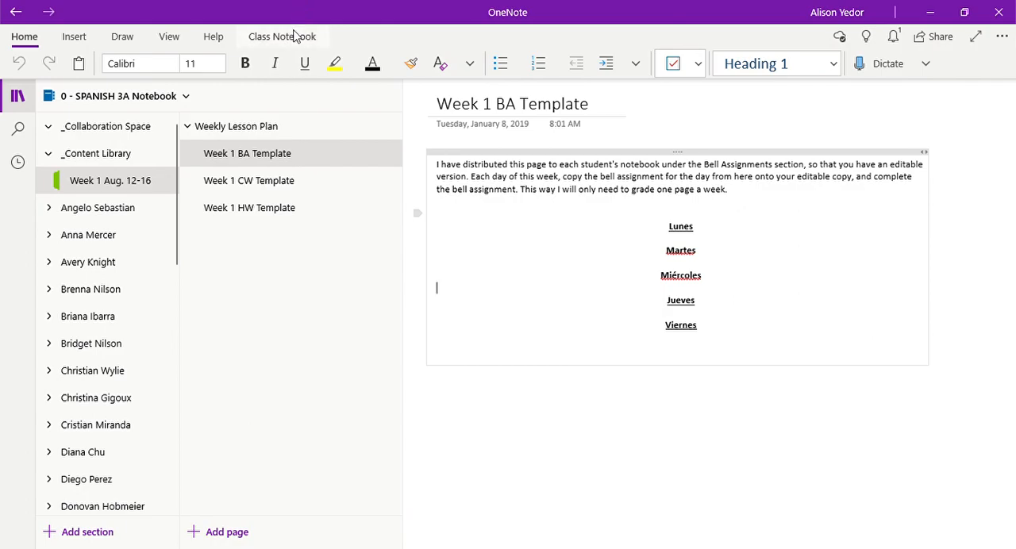
Step: Open Cross Notebook Distribution for the Week 1 BA Template page
left_click_drag(295, 165, 277, 40)
left_click(310, 37)
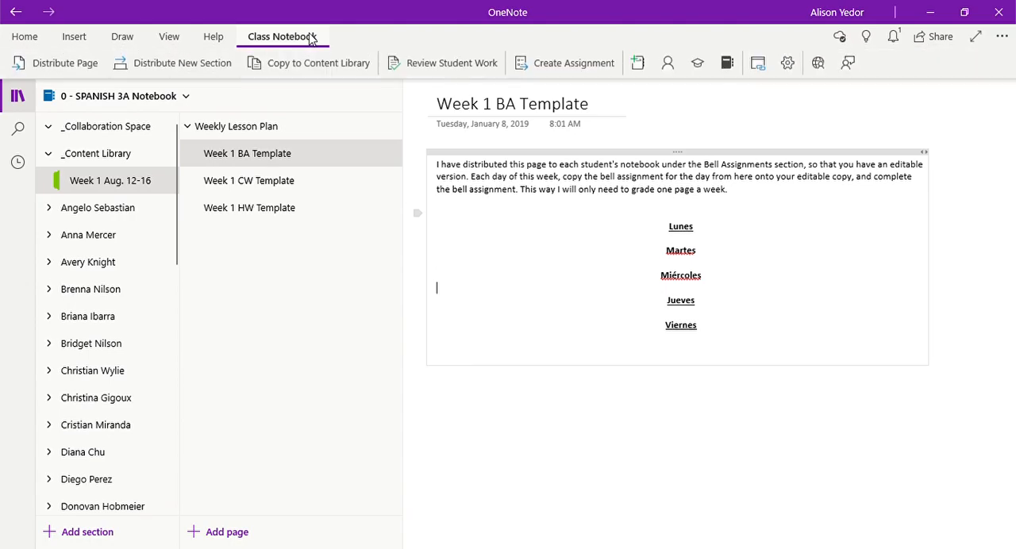
left_click(61, 65)
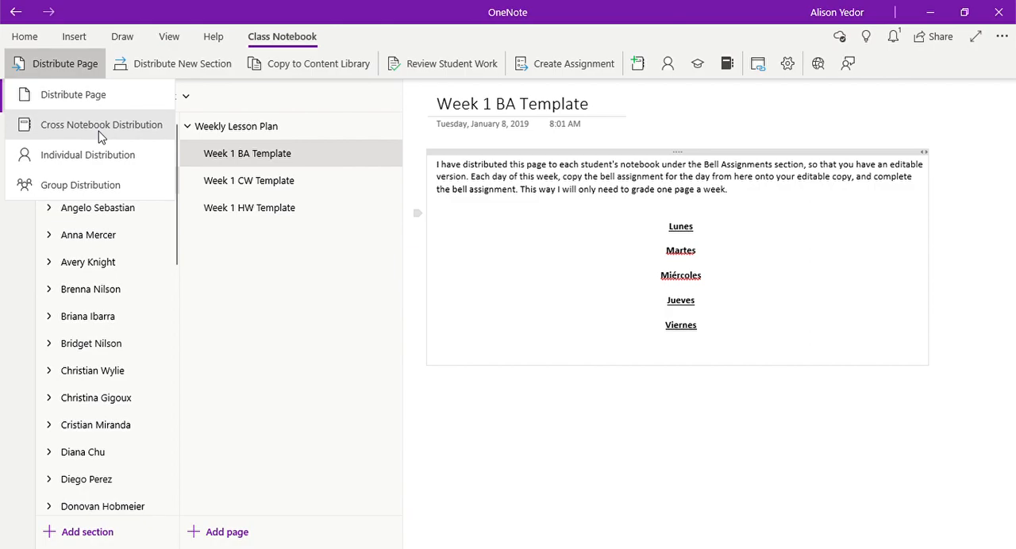
left_click(154, 123)
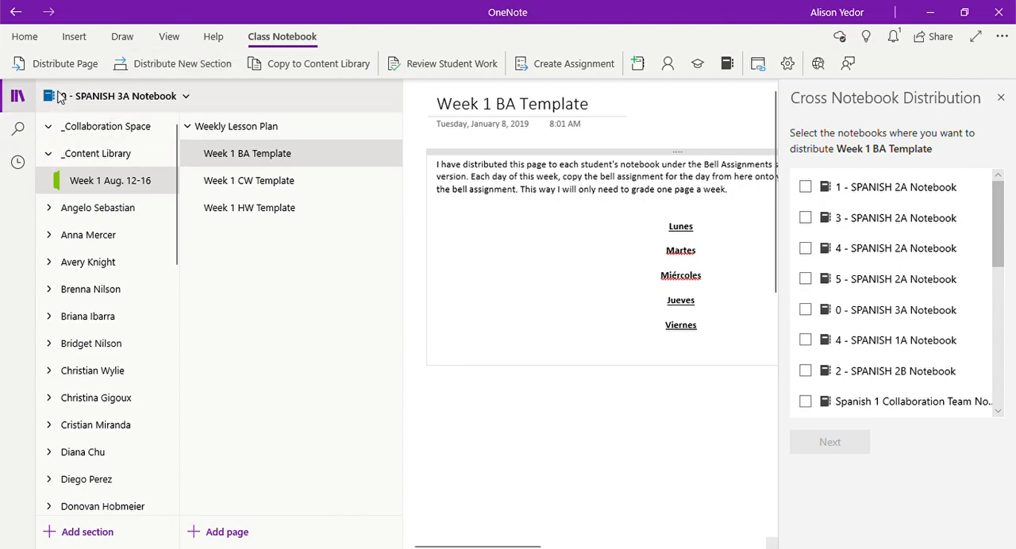
Step: Review the list of class notebooks and the page distribution options, including Individual and Group Distribution, without choosing any
left_click(106, 98)
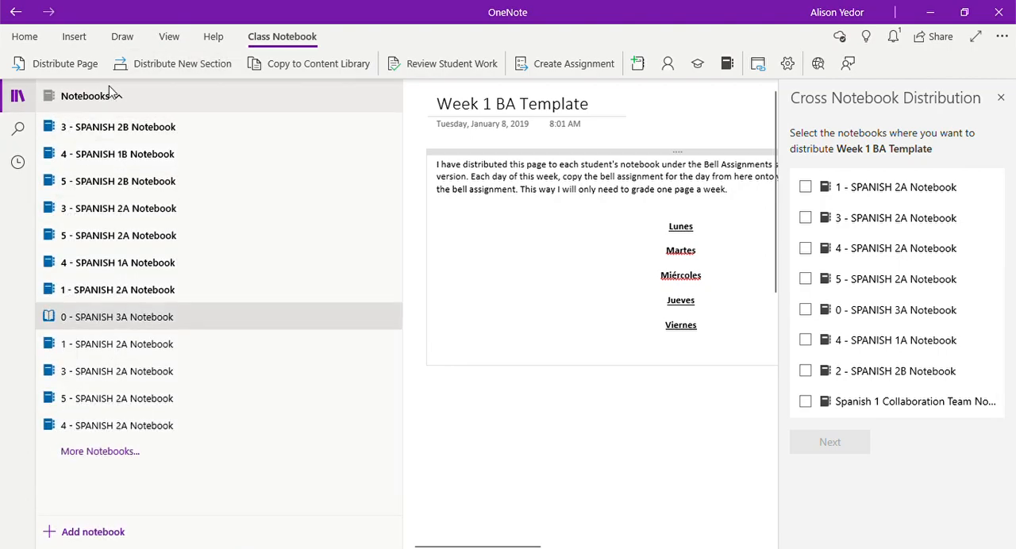
left_click(111, 99)
left_click(87, 69)
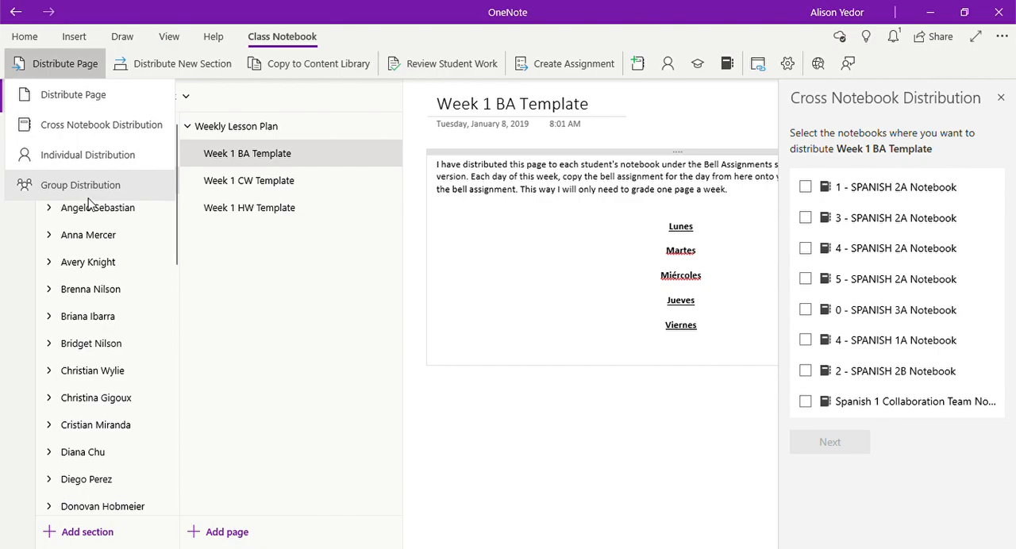
left_click(204, 265)
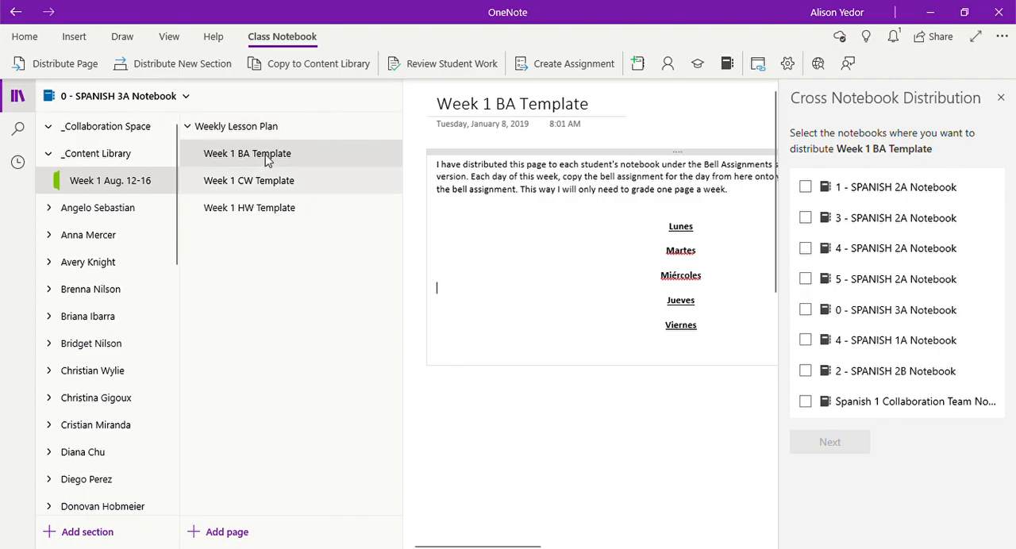
Step: Insert the animals vocabulary worksheet picture under Lunes on the Content Library's Week 1 BA Template page
left_click(692, 243)
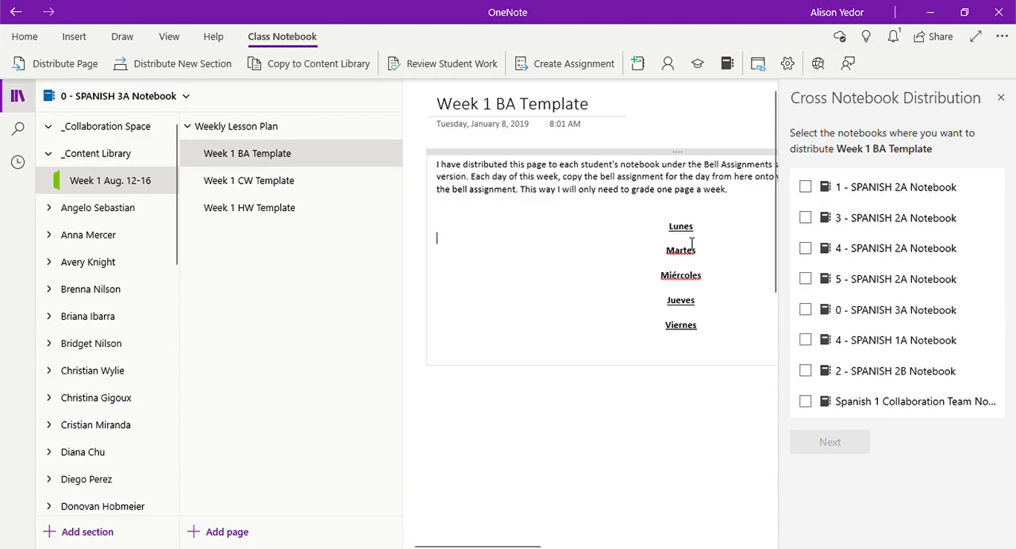
left_click(689, 109)
scroll(690, 246, "up", 1)
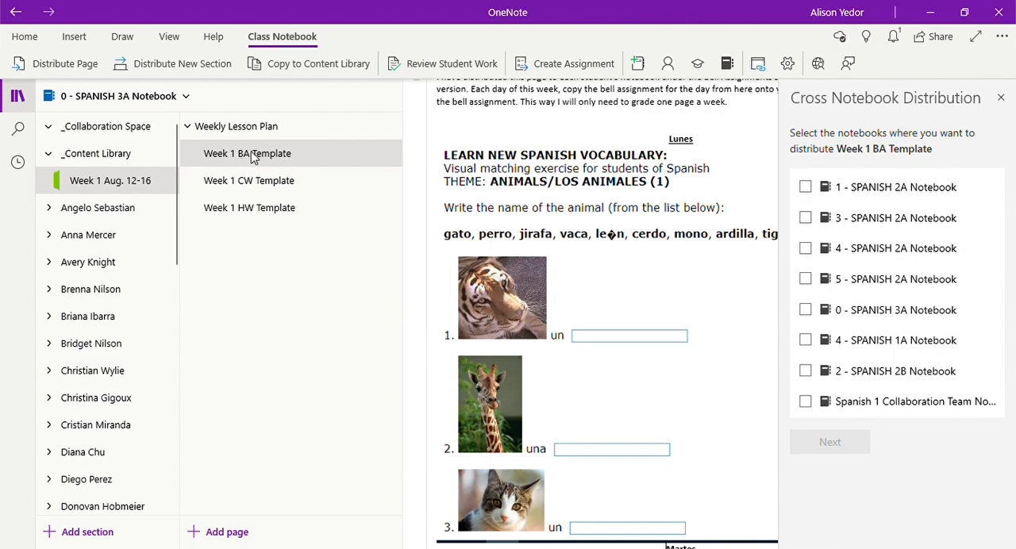
Step: Copy the animals vocabulary worksheet picture from the Content Library's Week 1 BA Template page
left_click(503, 199)
right_click(503, 199)
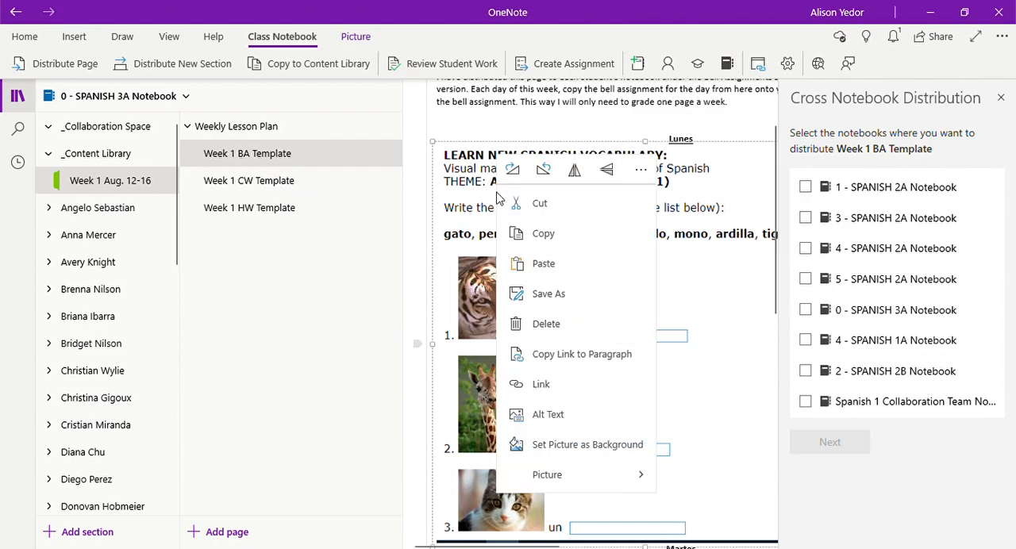
left_click(539, 231)
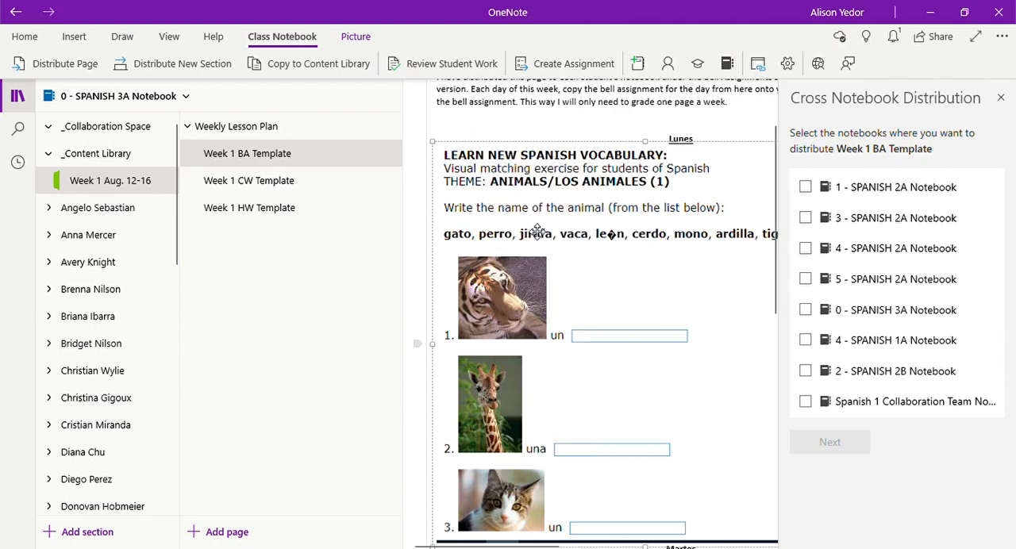
Step: Open the first student's Bell Assignments section and paste the worksheet picture under Lunes on the Week 1 BA Template page
left_click(140, 213)
left_click(138, 232)
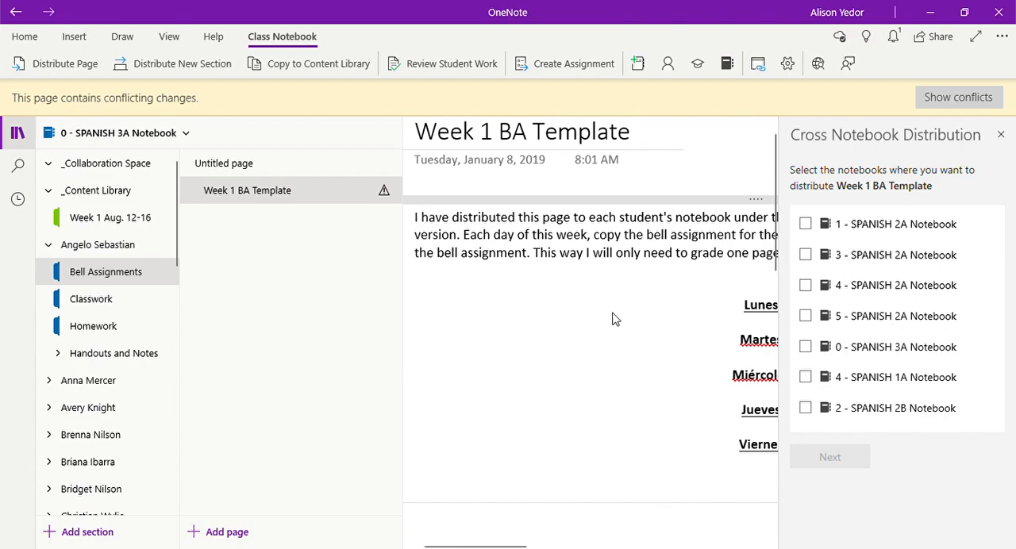
left_click(756, 329)
scroll(486, 308, "down", 5)
scroll(489, 305, "up", 3)
scroll(489, 306, "up", 2)
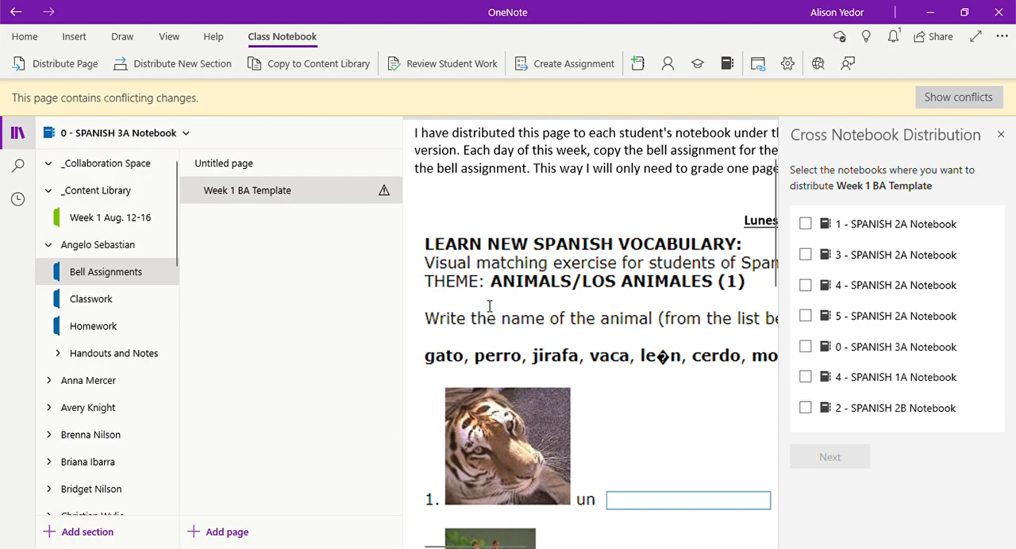
scroll(697, 296, "right", 1)
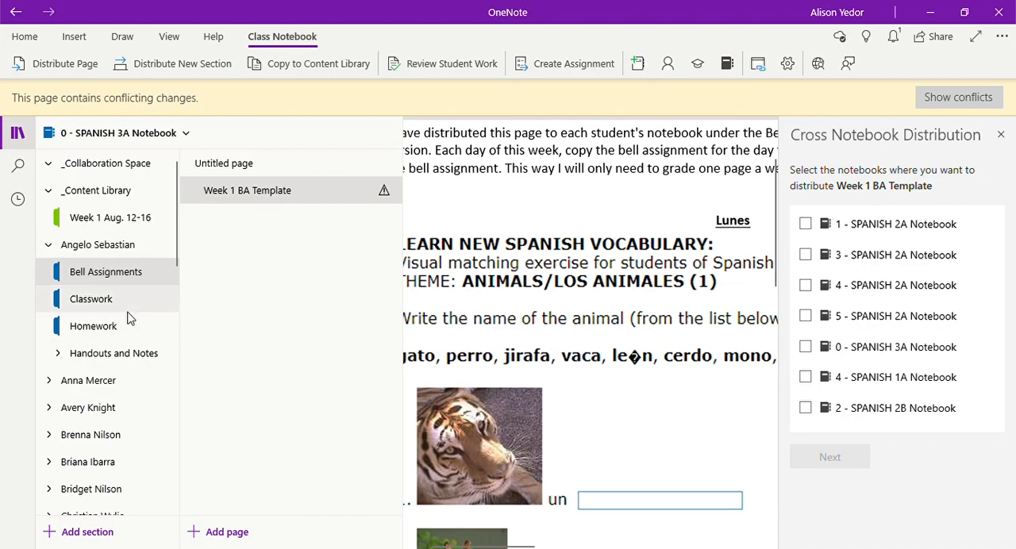
scroll(548, 352, "down", 2)
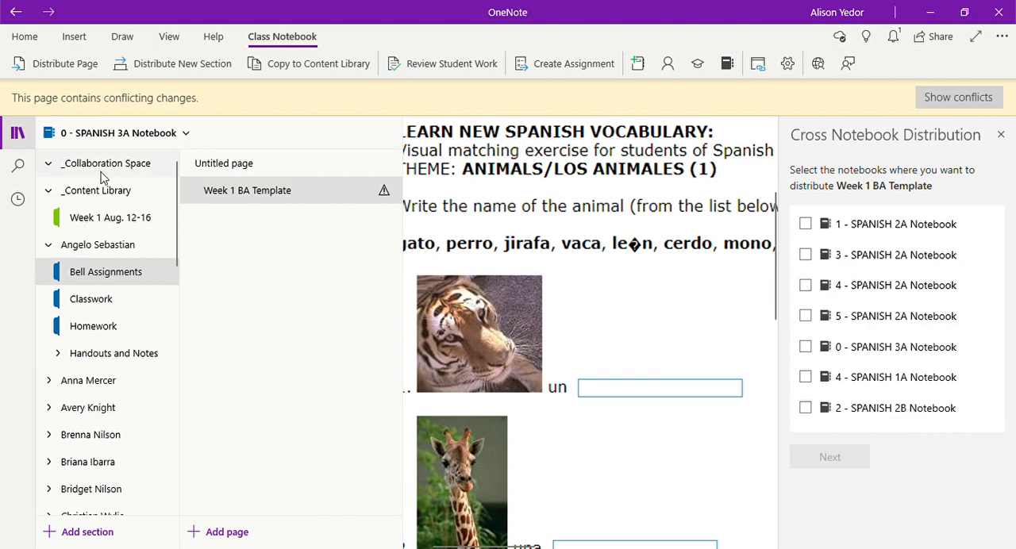
Step: Return to the Week 1 Aug. 12-16 section and place the cursor between Martes and Miércoles on its BA Template page
left_click(119, 222)
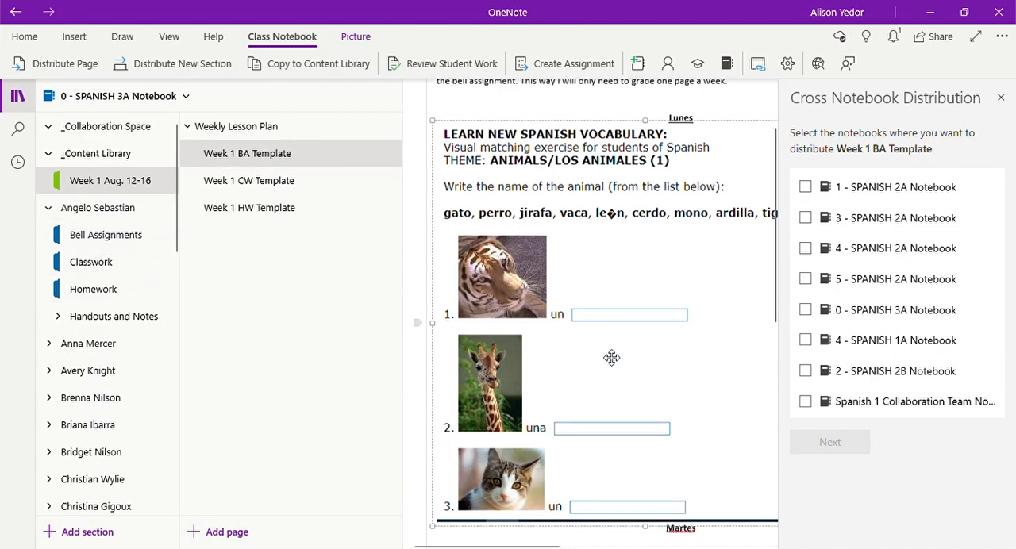
scroll(610, 358, "down", 4)
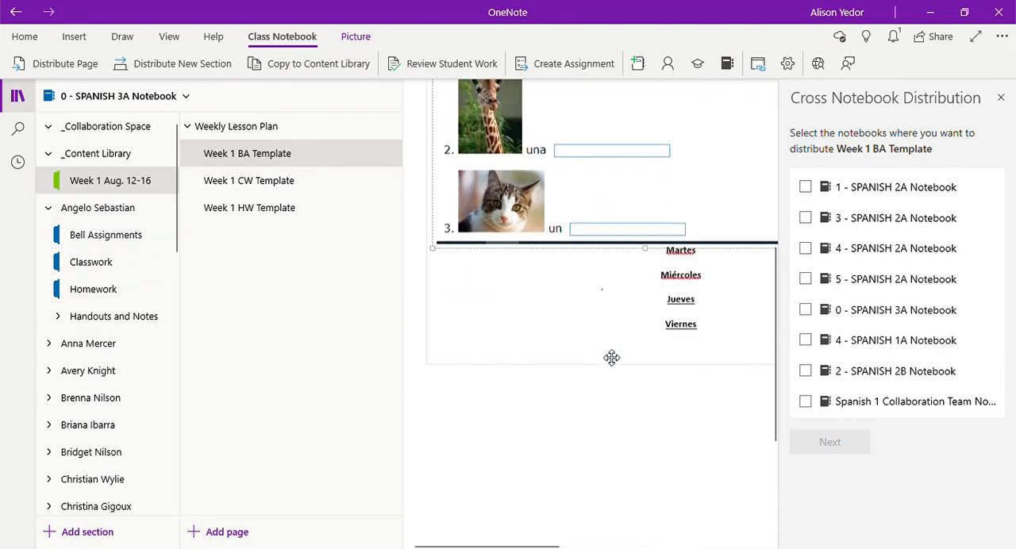
left_click(692, 256)
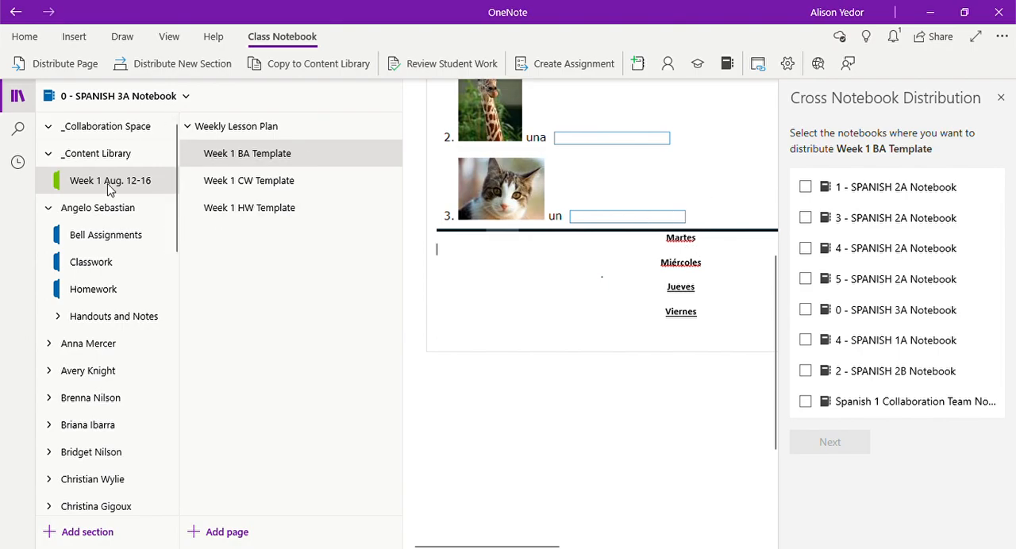
Step: Reopen the first student's Bell Assignments section and look through the Week 1 BA Template page from the weekday headings to its title
left_click(111, 234)
scroll(458, 324, "down", 6)
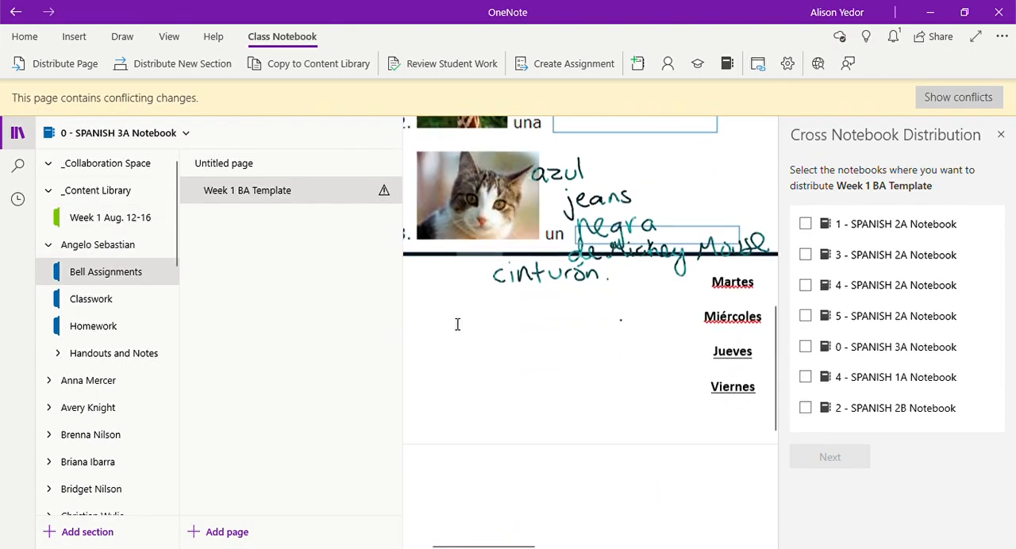
left_click(742, 201)
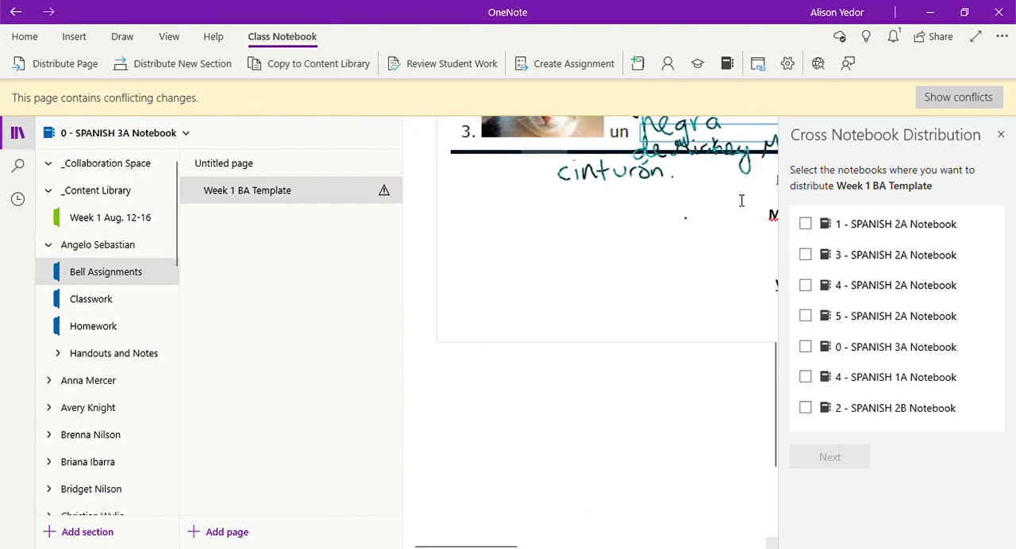
scroll(469, 278, "up", 10)
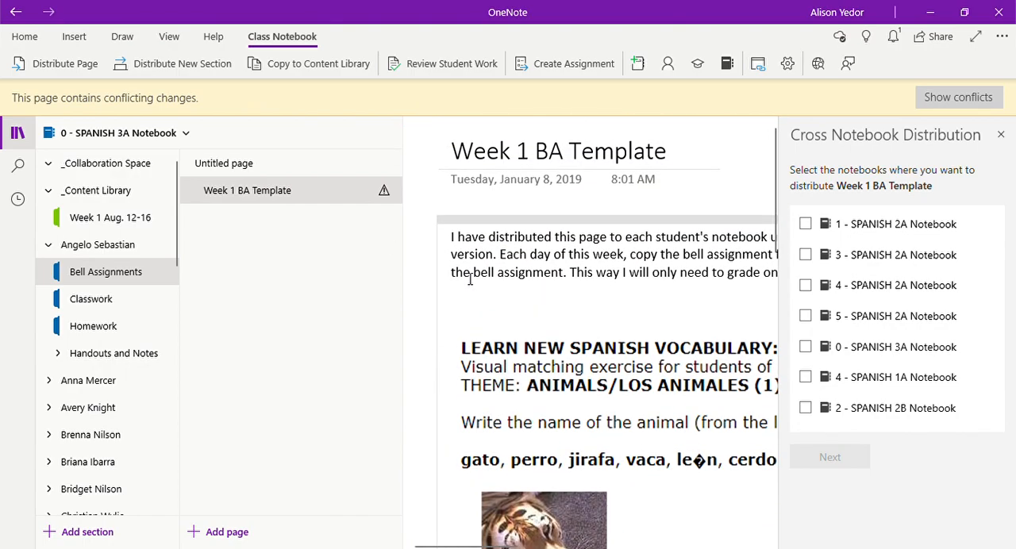
Step: Open the first student's Classwork section and look over the Week 1 CW Template's instructions and weekday headings
left_click(116, 305)
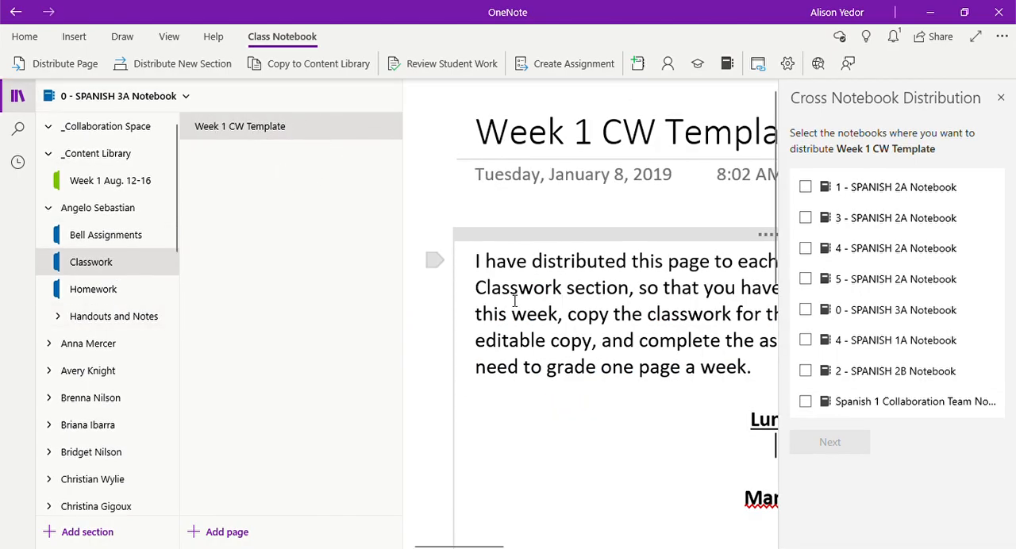
scroll(515, 301, "right", 3)
scroll(586, 308, "left", 3)
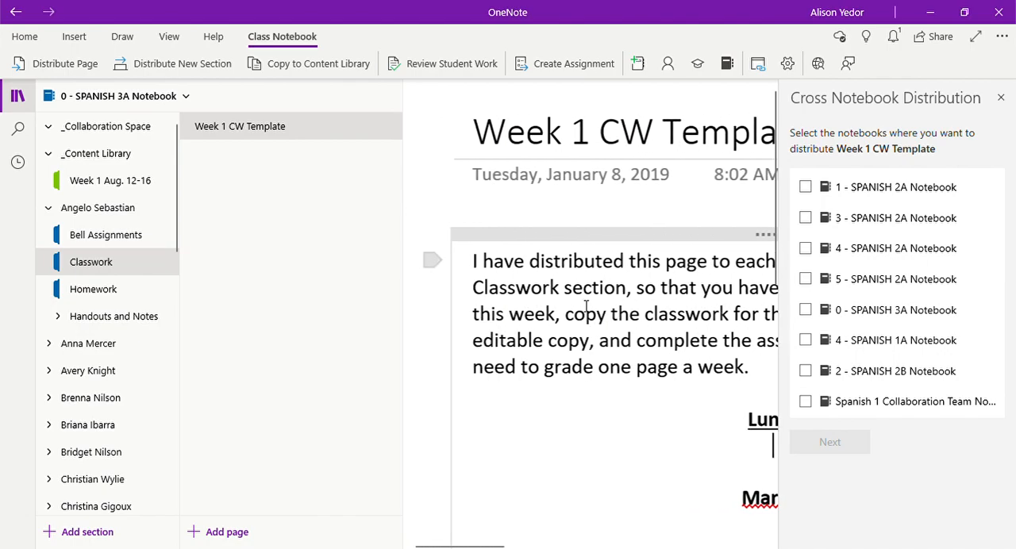
scroll(586, 308, "down", 3)
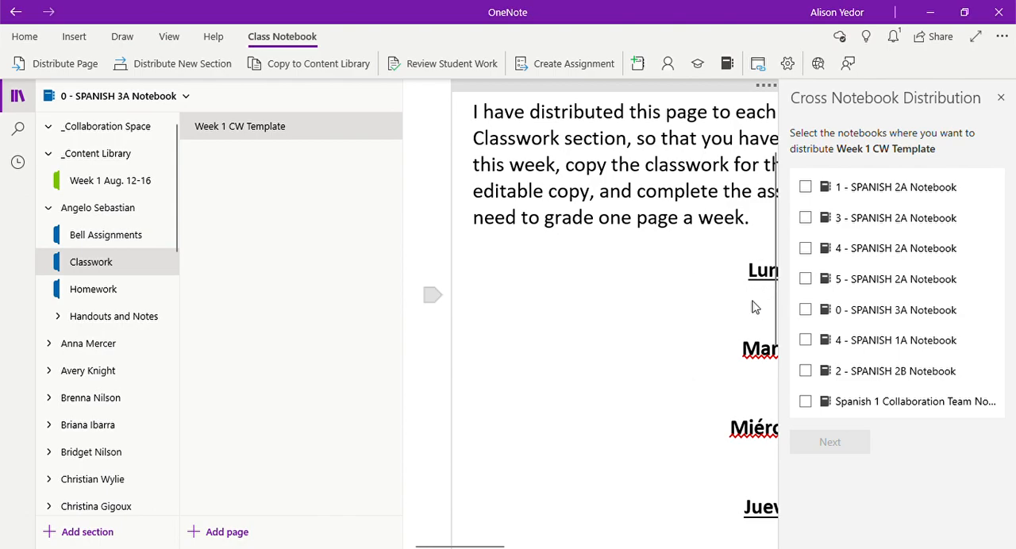
scroll(753, 304, "right", 5)
scroll(753, 304, "left", 1)
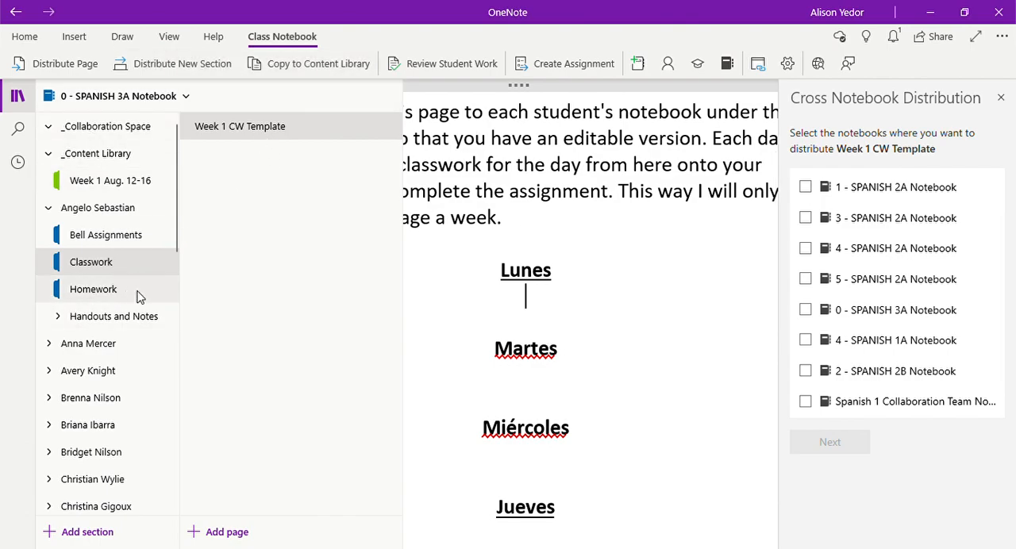
Step: View the Lección Preliminar section in the first student's Handouts and Notes, and collapse the student's groups and the _Content Library
left_click(141, 318)
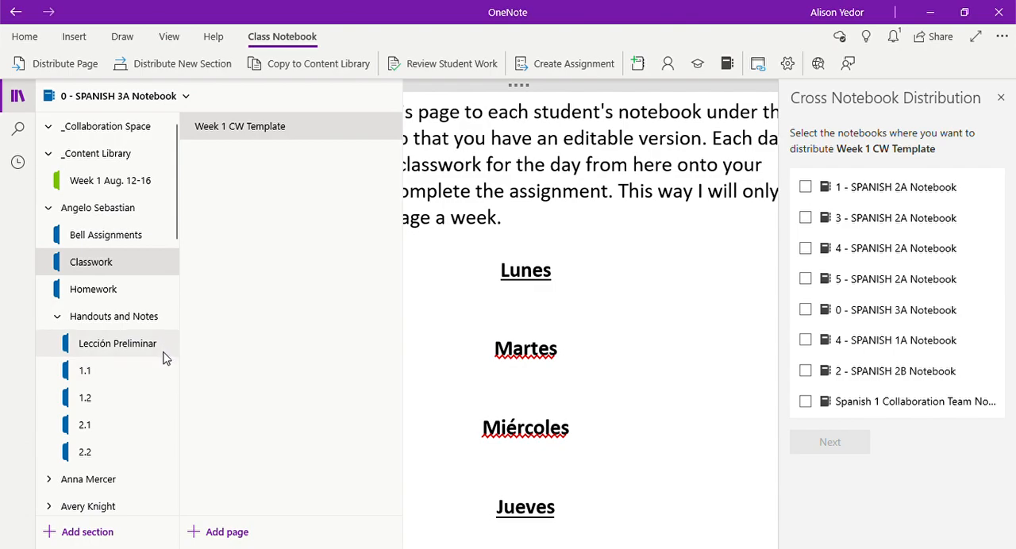
left_click_drag(162, 384, 116, 373)
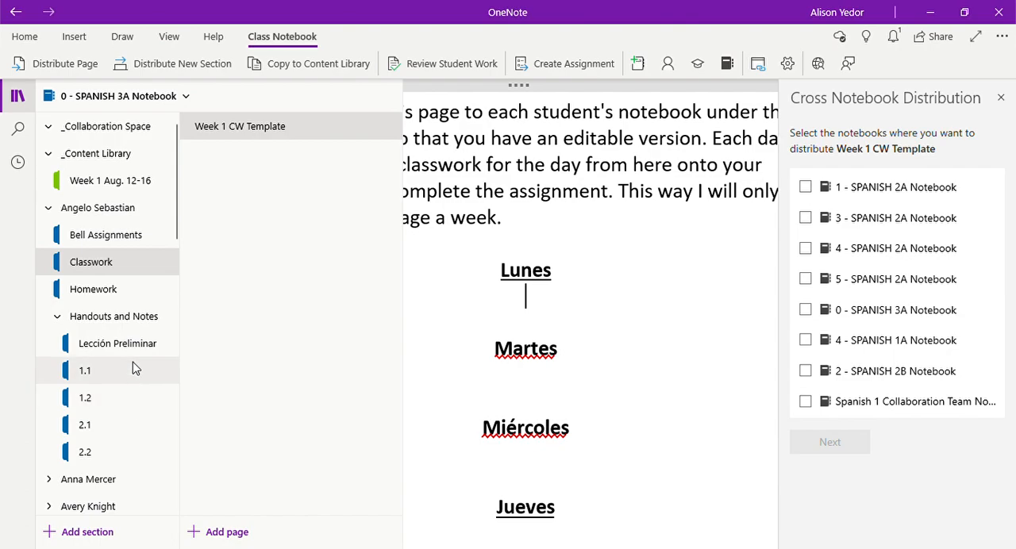
left_click(119, 317)
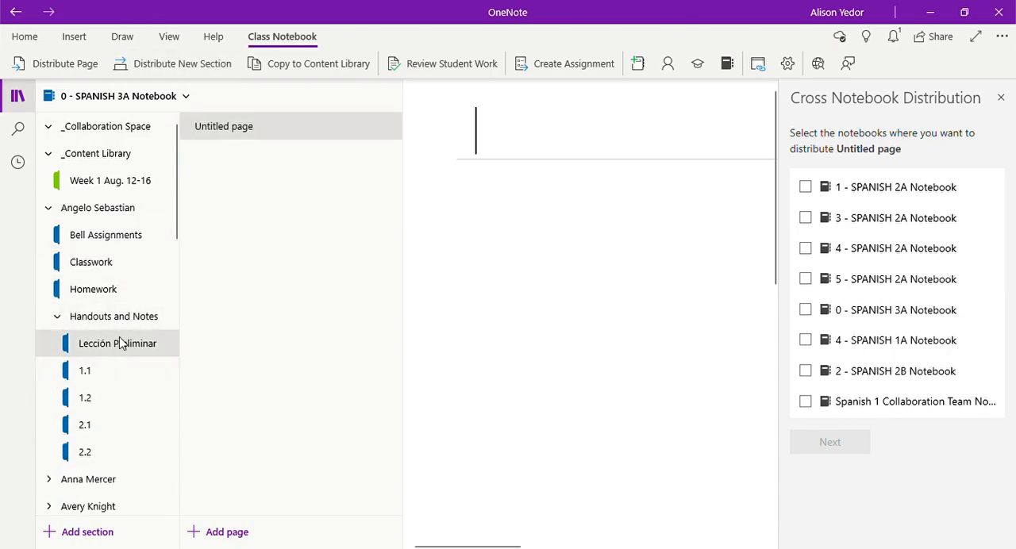
left_click(127, 316)
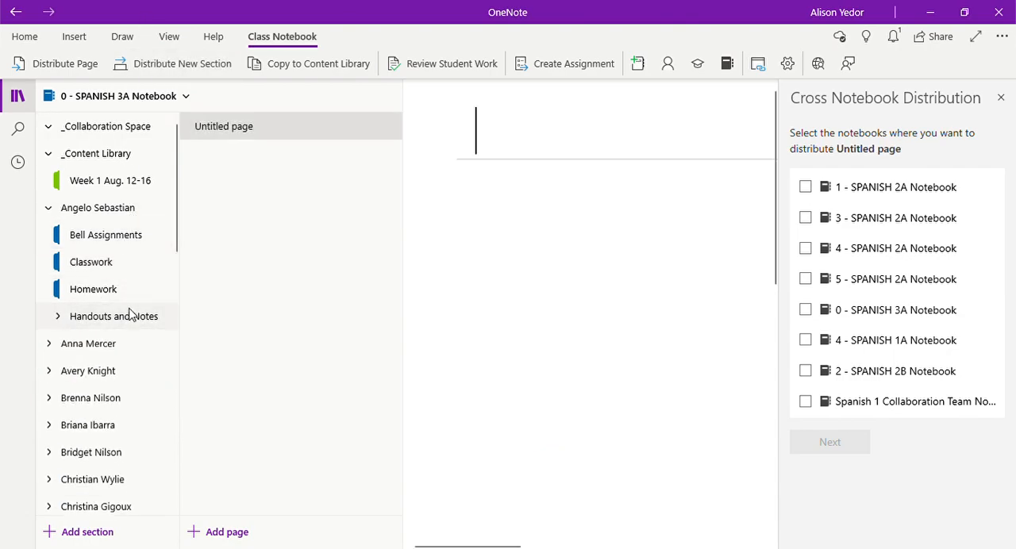
left_click(124, 211)
left_click(131, 155)
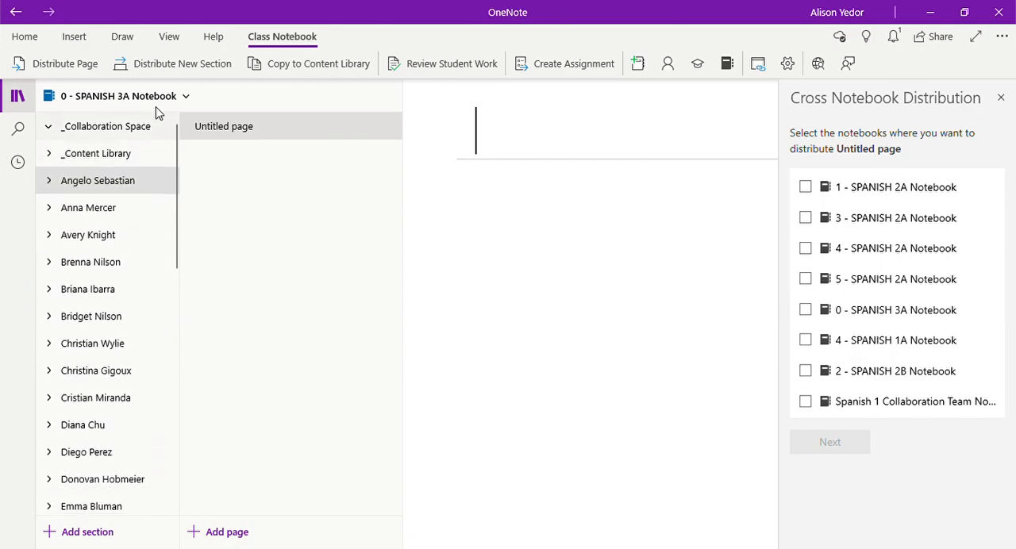
Step: Switch to the non-bold 1 - SPANISH 2A Notebook and open the Unit 14 section in its _Content Library
left_click(172, 99)
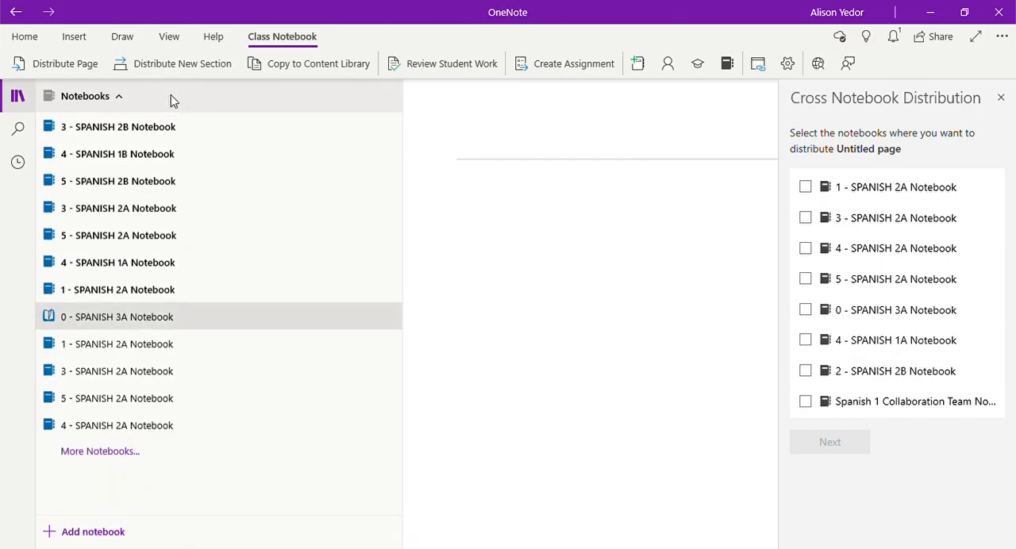
left_click(135, 353)
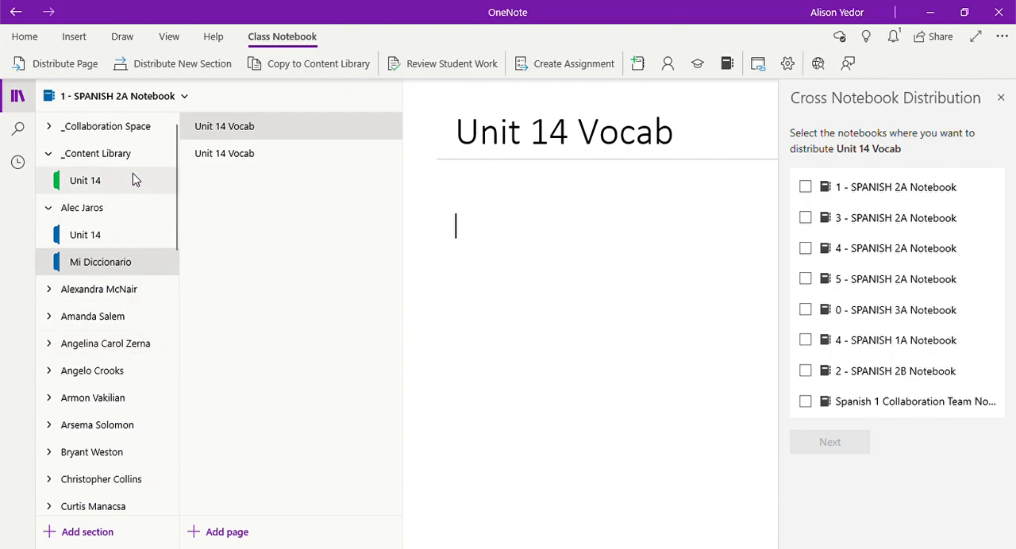
left_click(85, 179)
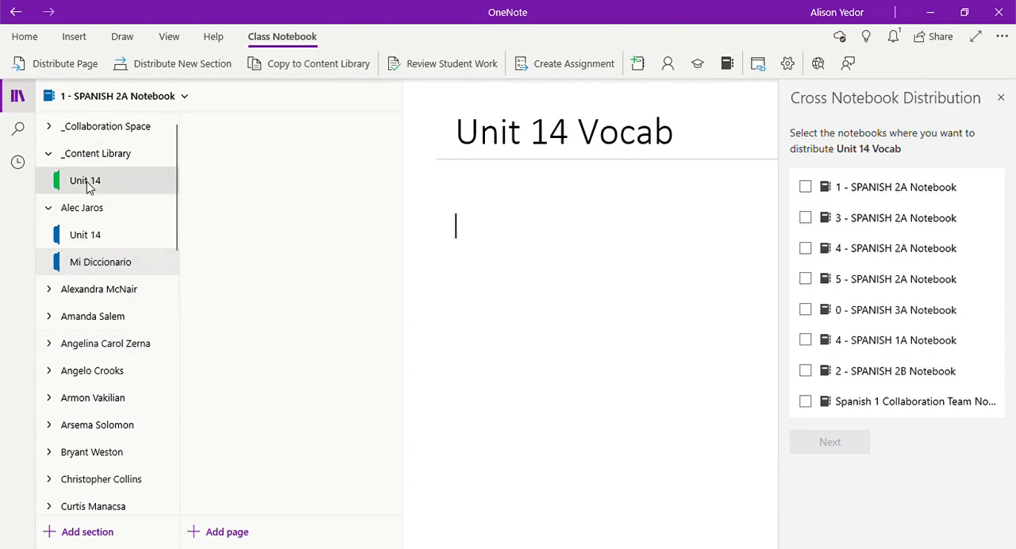
Step: Look over the Unit 14 Lesson Plan page in the _Content Library, and open the first student's Mi Diccionario section
left_click(324, 124)
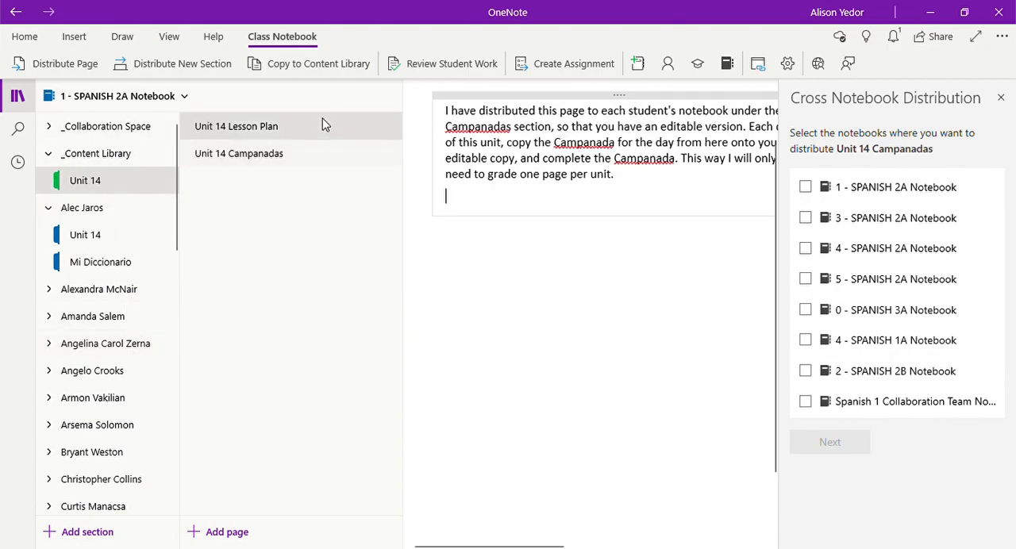
scroll(692, 264, "up", 10)
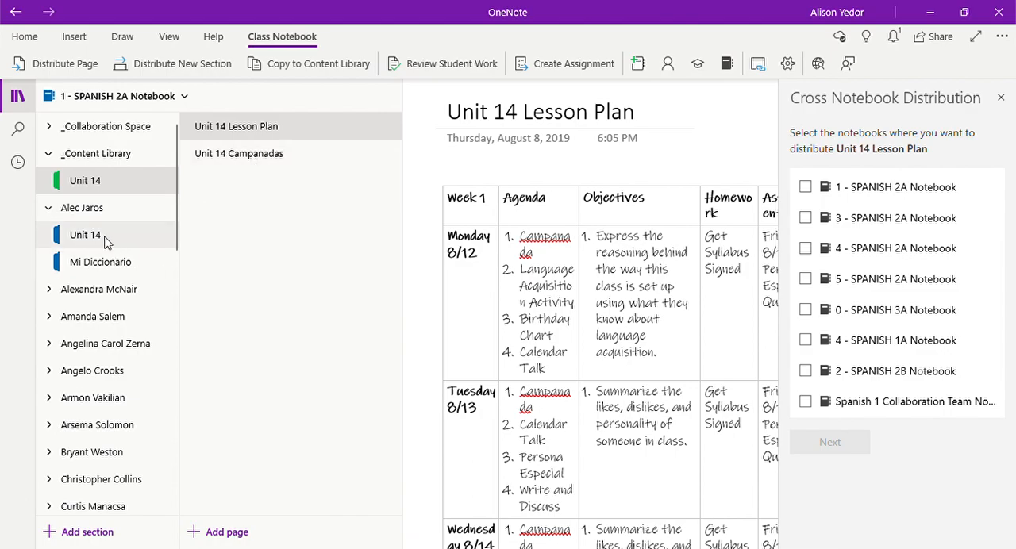
left_click(83, 264)
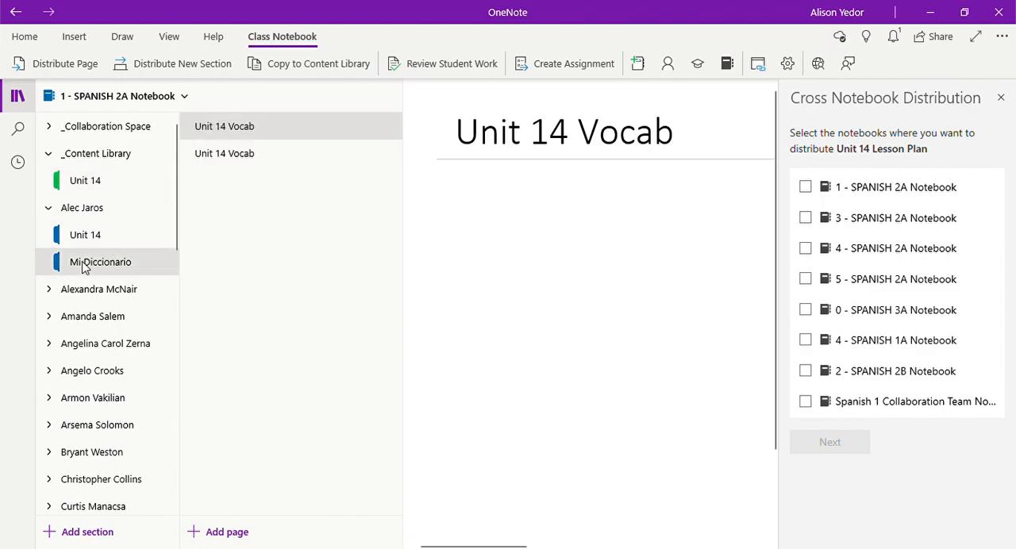
Step: Delete the second, duplicate Unit 14 Vocab page from the first student's Mi Diccionario section
left_click(455, 189)
right_click(374, 161)
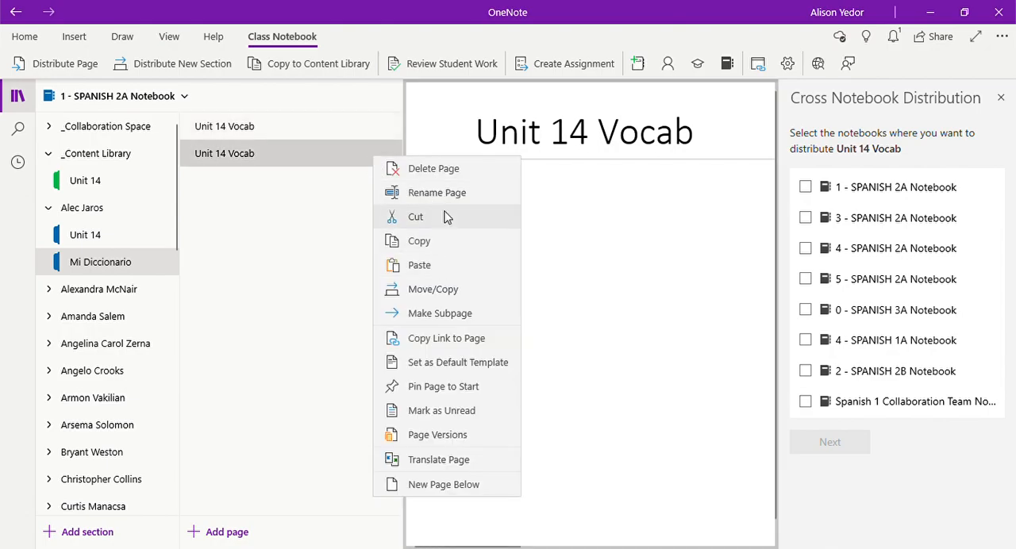
left_click(435, 168)
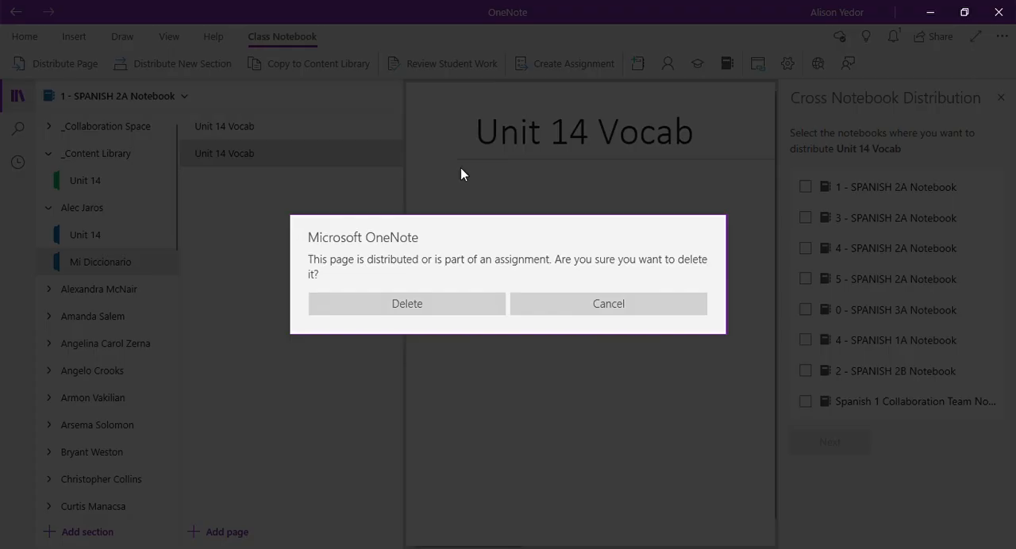
left_click(443, 308)
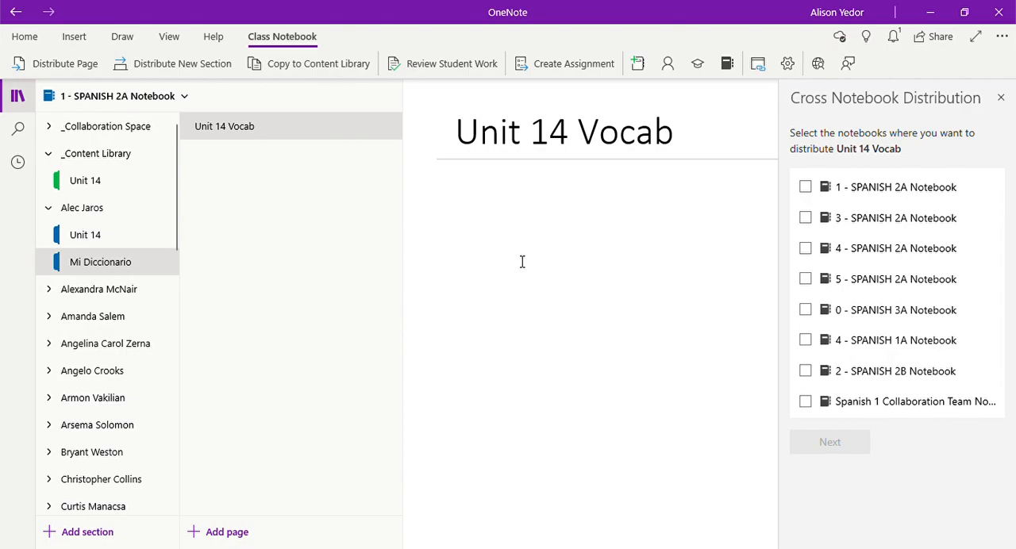
scroll(558, 282, "left", 1)
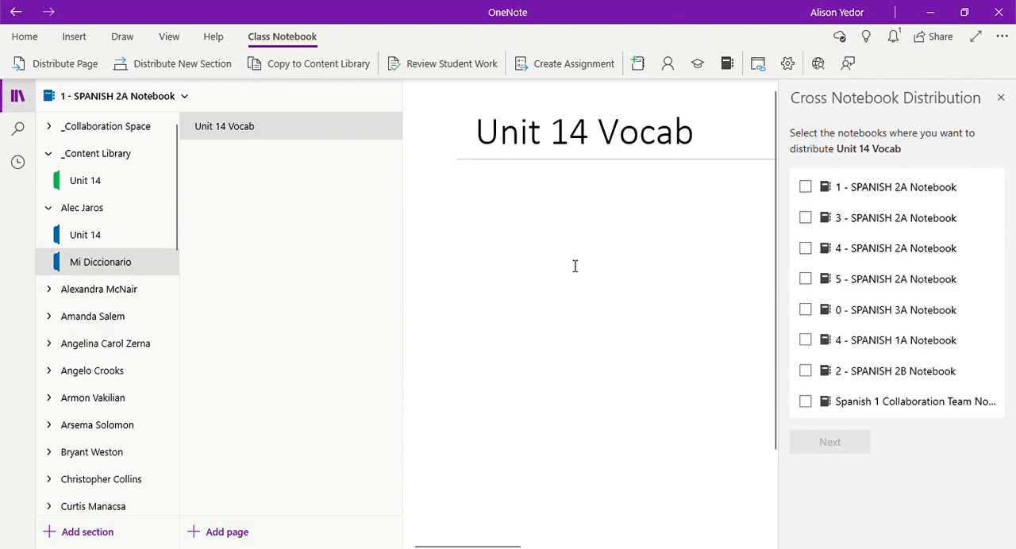
Step: Switch to the 0 - SPANISH 3A Notebook and collapse the first student's Handouts and Notes and section group
left_click(129, 103)
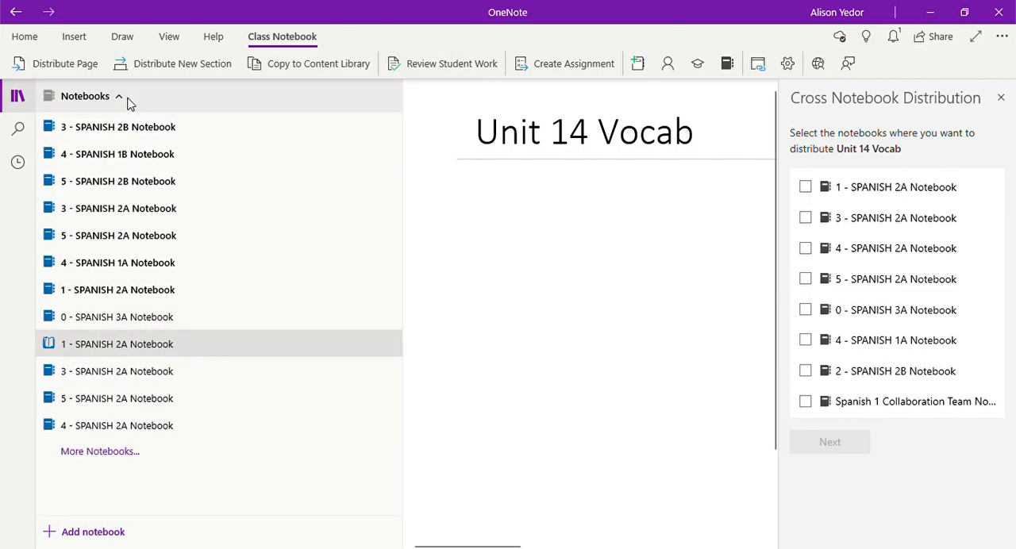
left_click(114, 318)
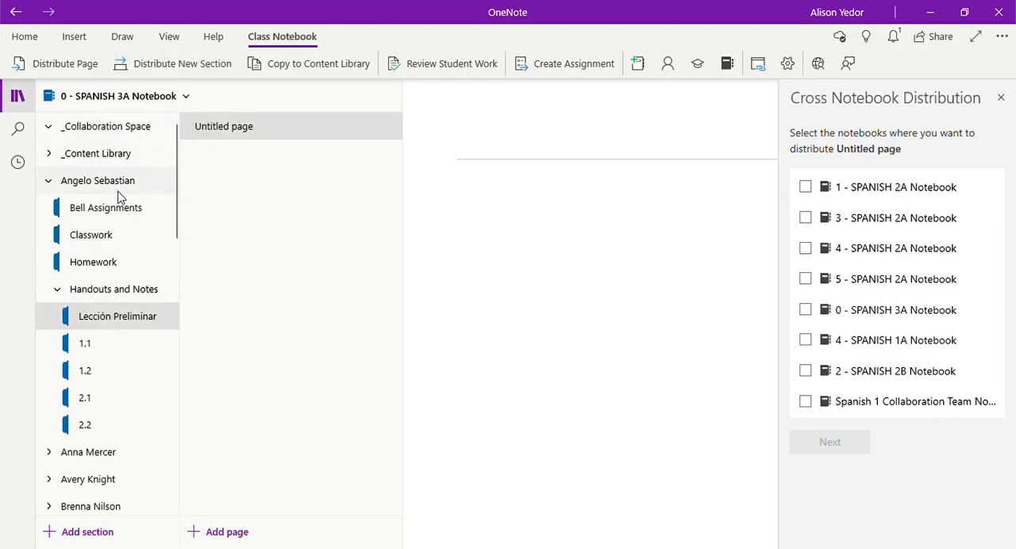
left_click(113, 289)
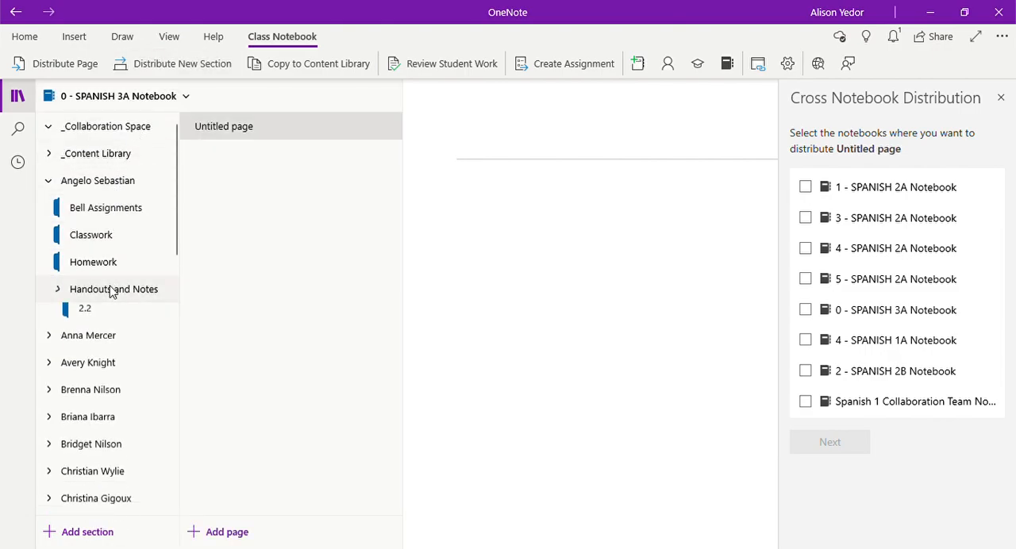
left_click(120, 191)
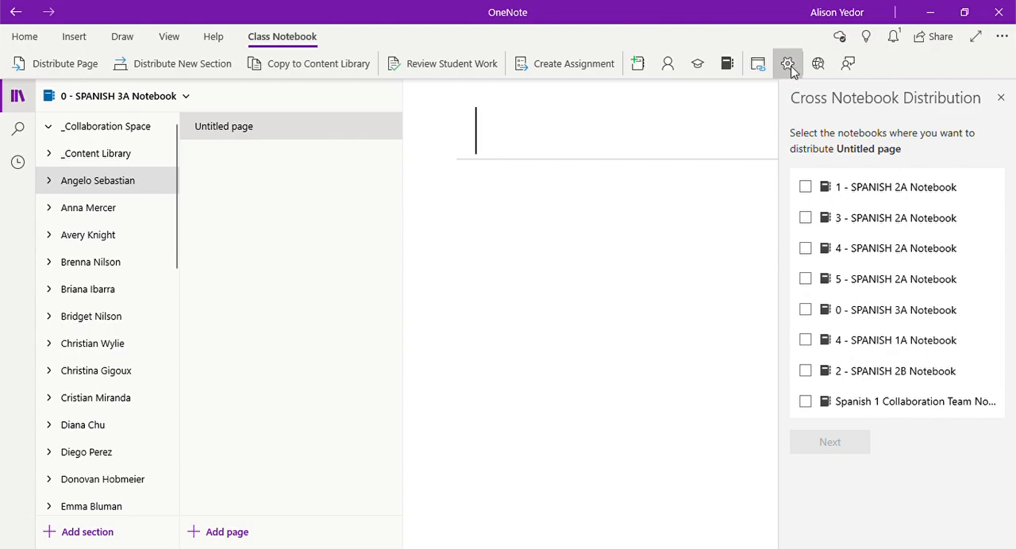
Step: Open the Class Notebook connection settings and sign out of the Canvas connection
left_click(788, 65)
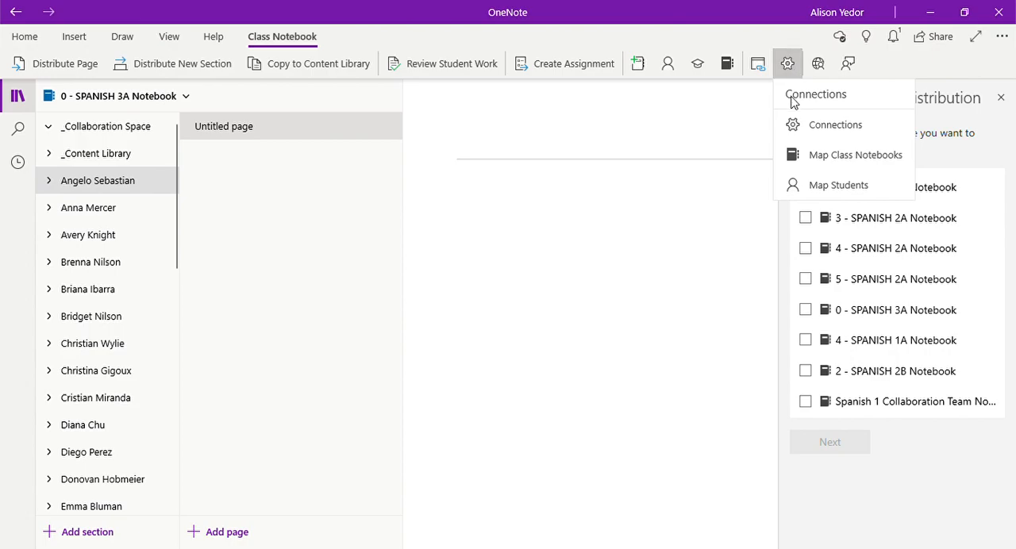
left_click(834, 125)
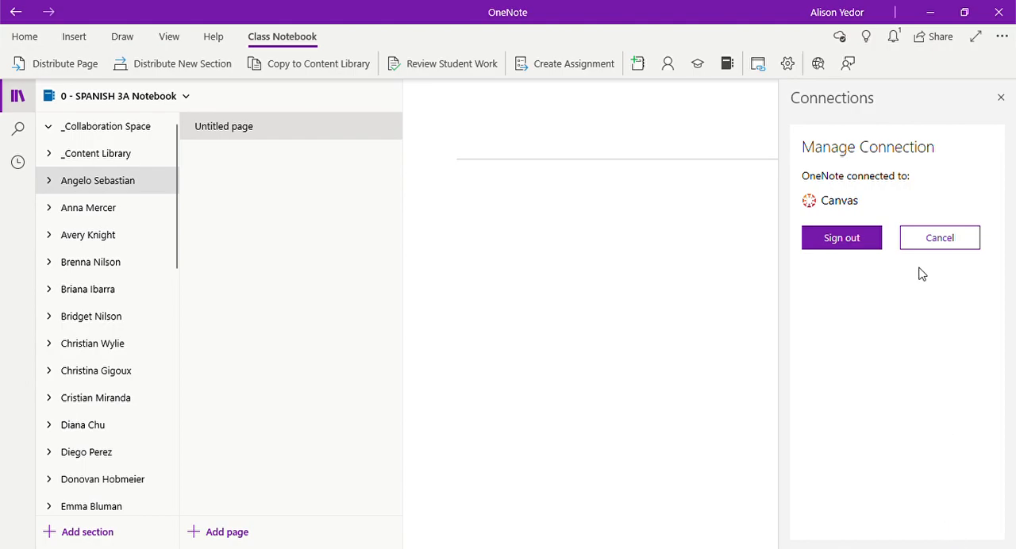
left_click(845, 241)
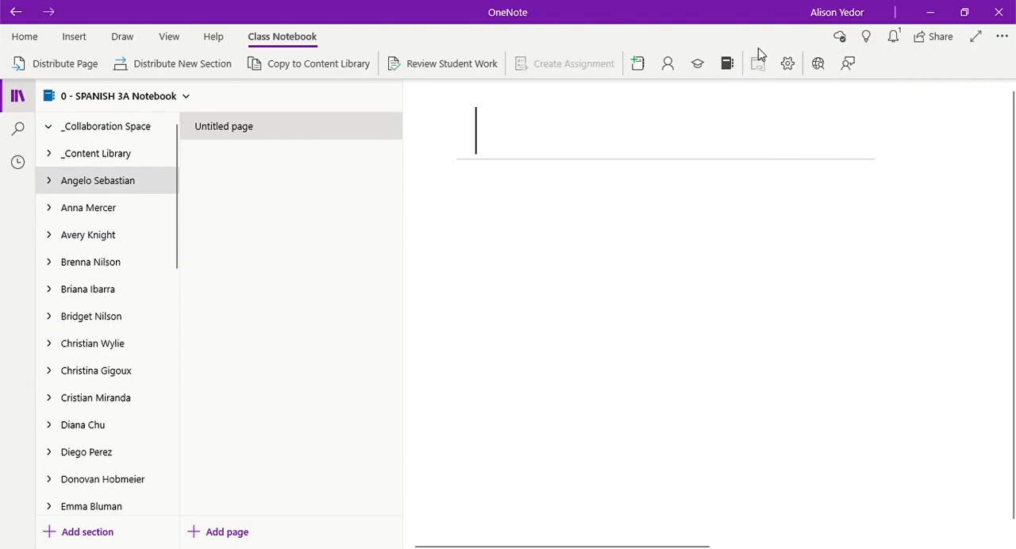
Step: Choose Canvas as the LMS in the connection settings and start signing in to it
left_click(786, 64)
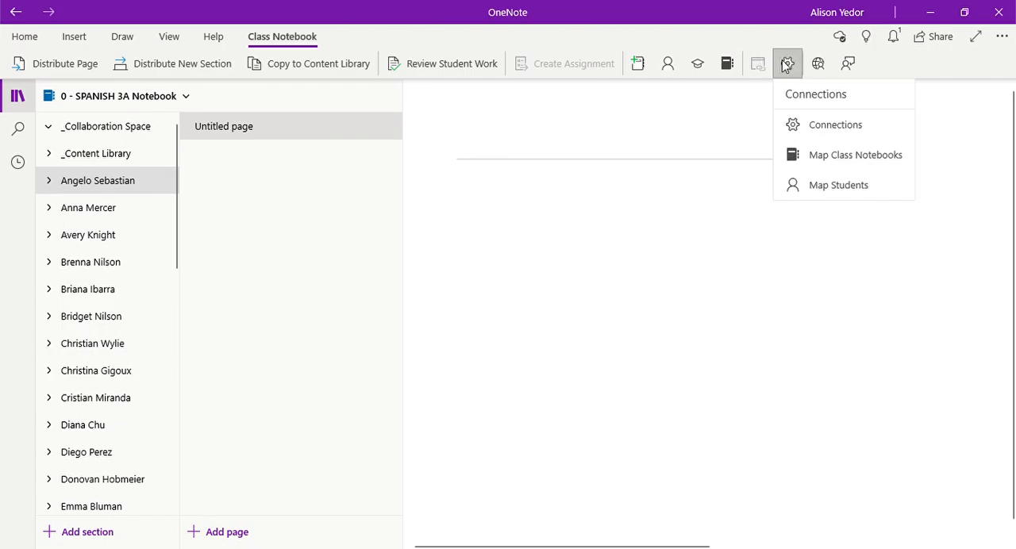
left_click(791, 125)
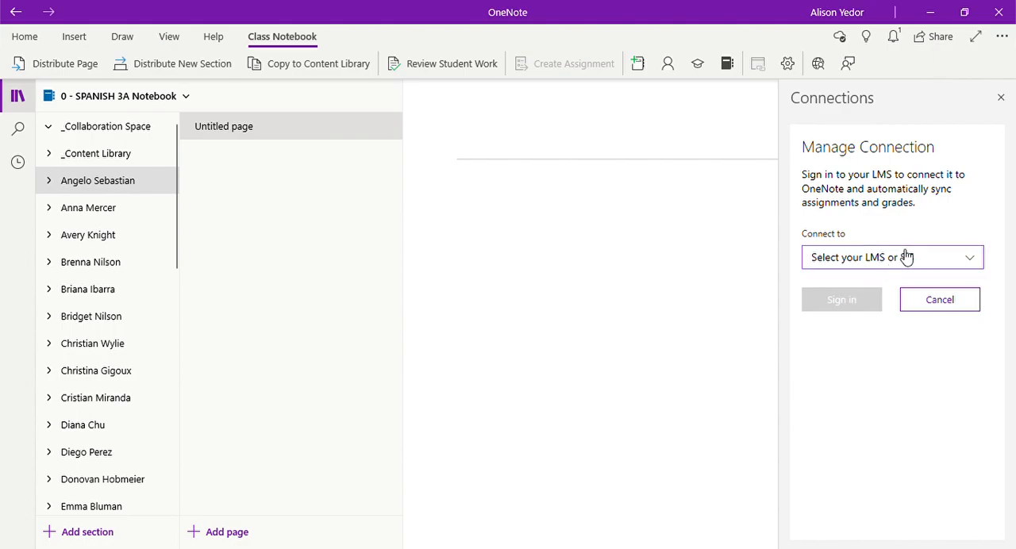
left_click(910, 264)
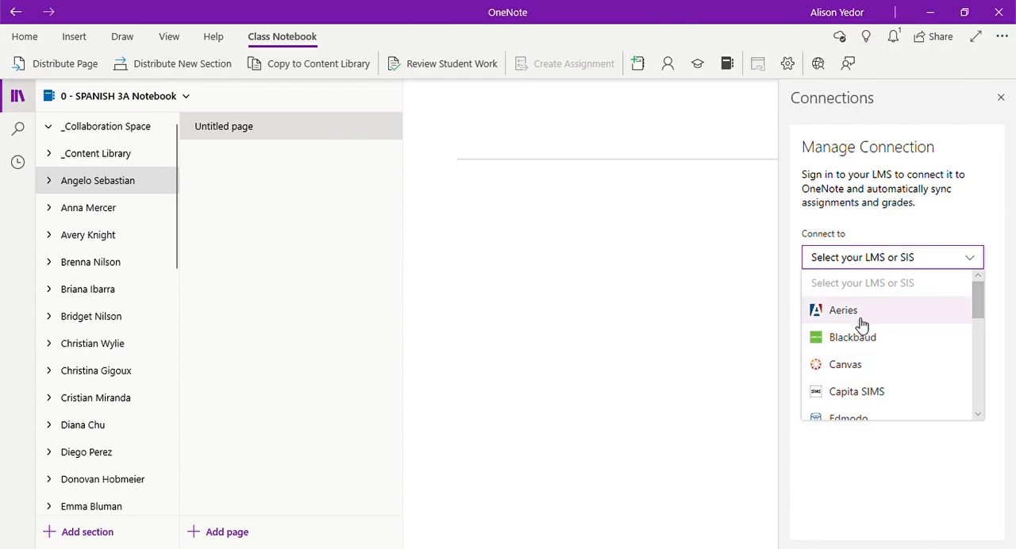
left_click(855, 366)
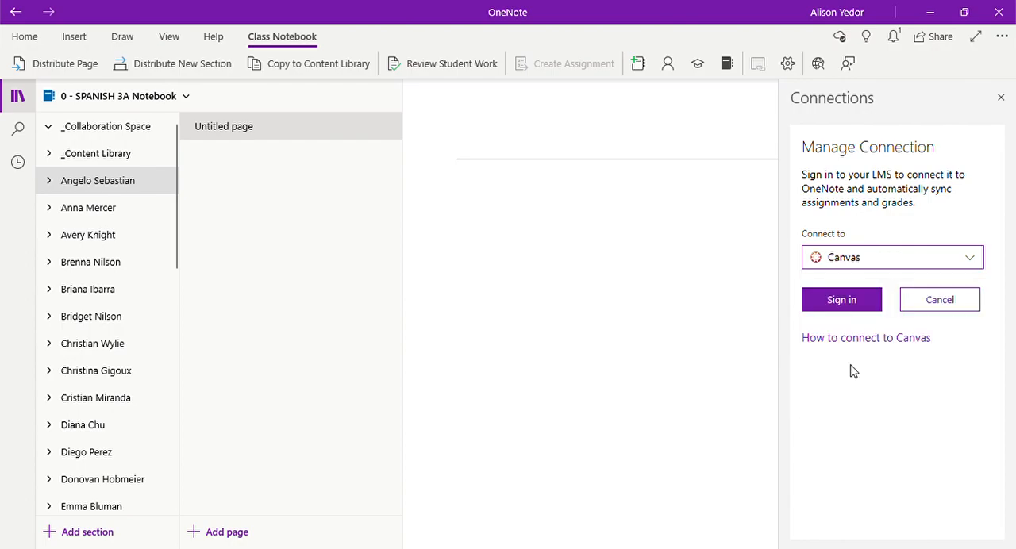
left_click(854, 302)
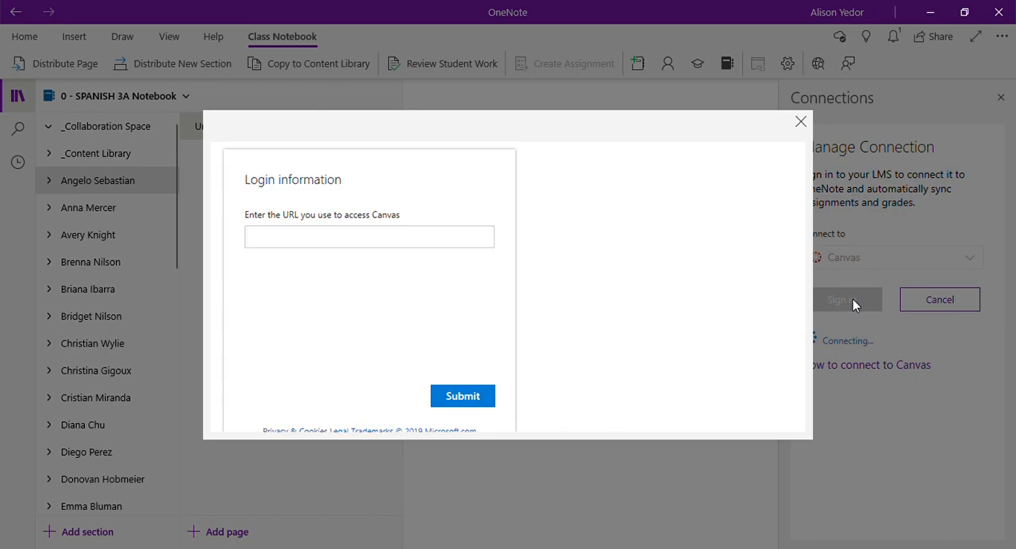
Step: Submit ecrchs.instructure.com as the Canvas URL and authorize the OneNote Class Notebook Add-in to access the account
left_click(476, 236)
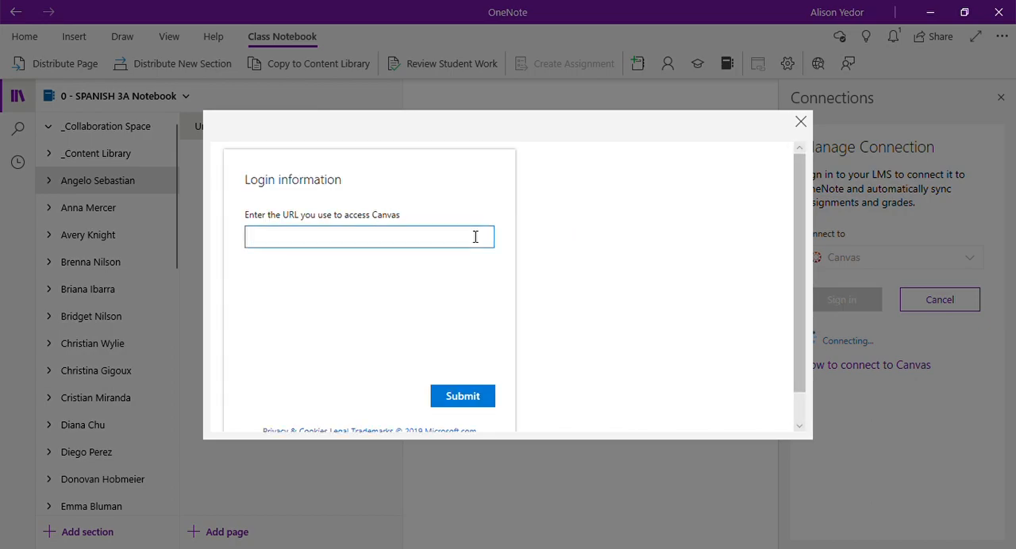
type("ecrchs.inst")
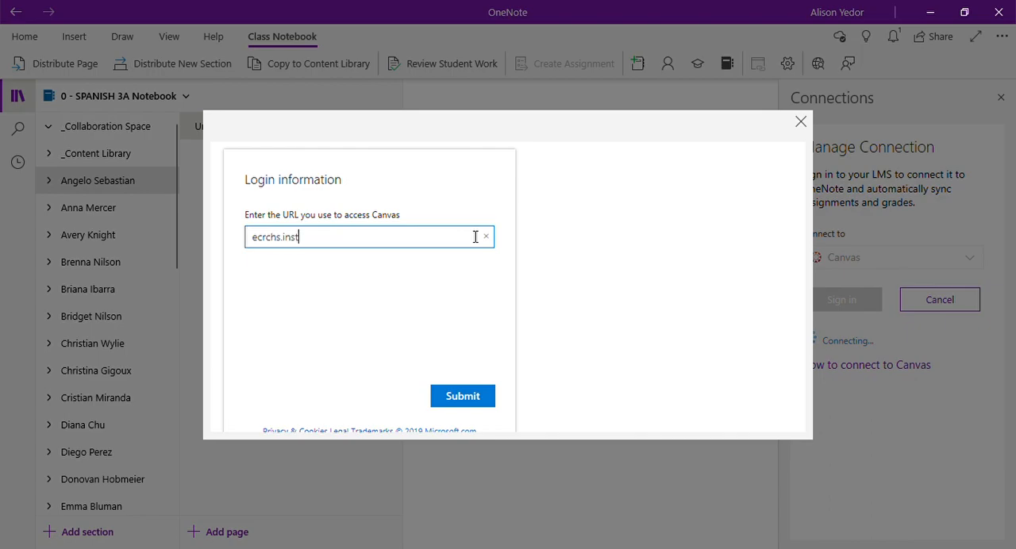
type("ructure.com")
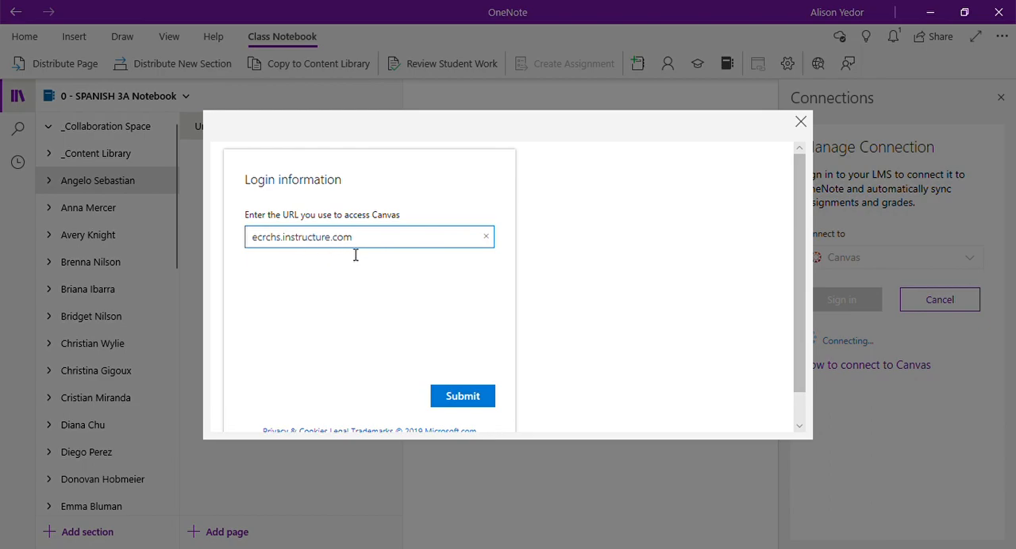
left_click(466, 406)
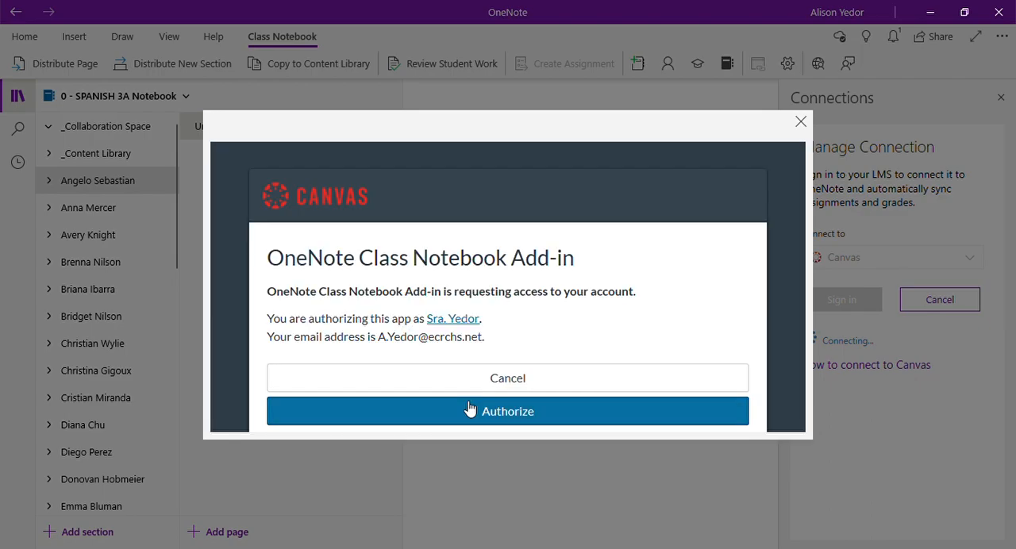
left_click(477, 416)
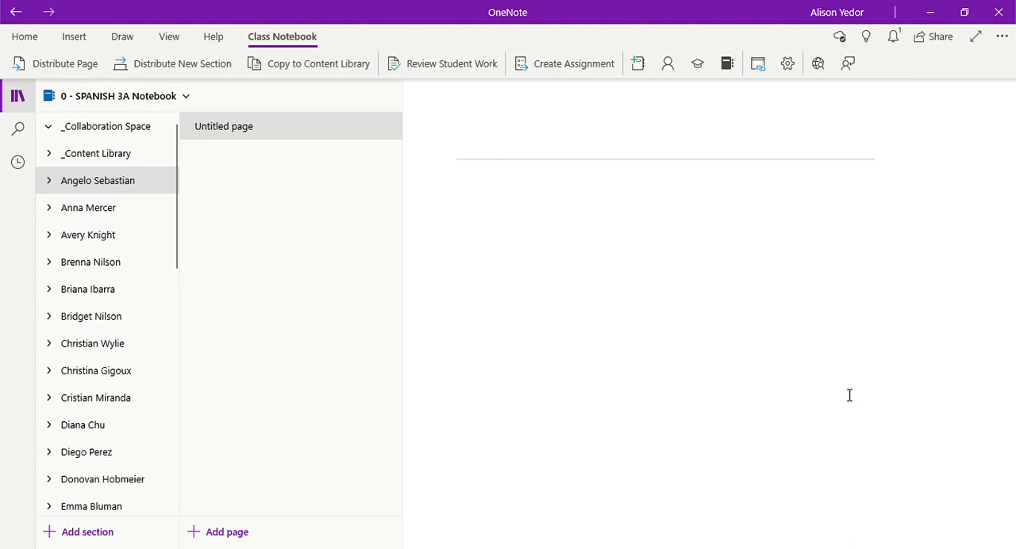
Step: Map the 0 - SPANISH 3A Notebook to the matching SPANISH 3A Canvas course
left_click(787, 67)
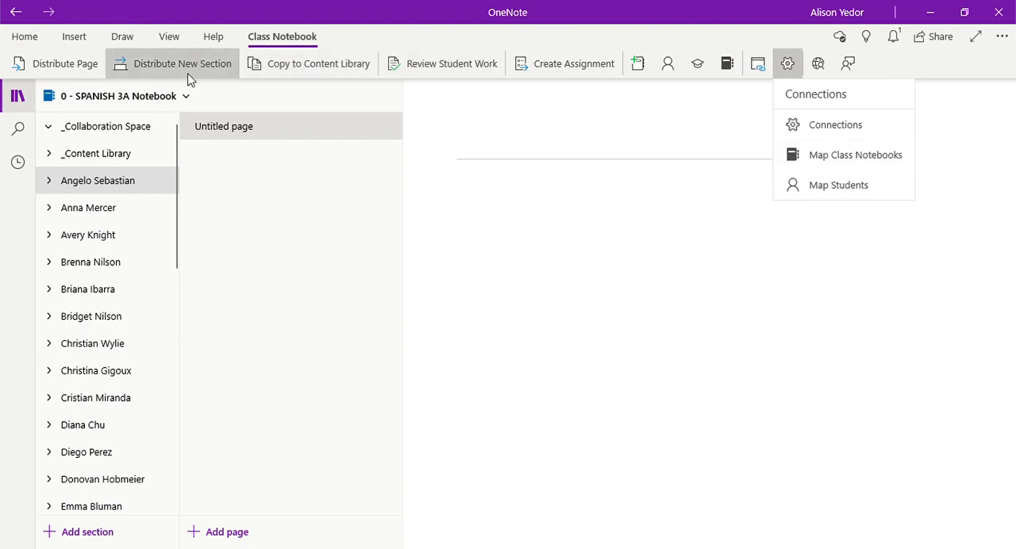
left_click(813, 159)
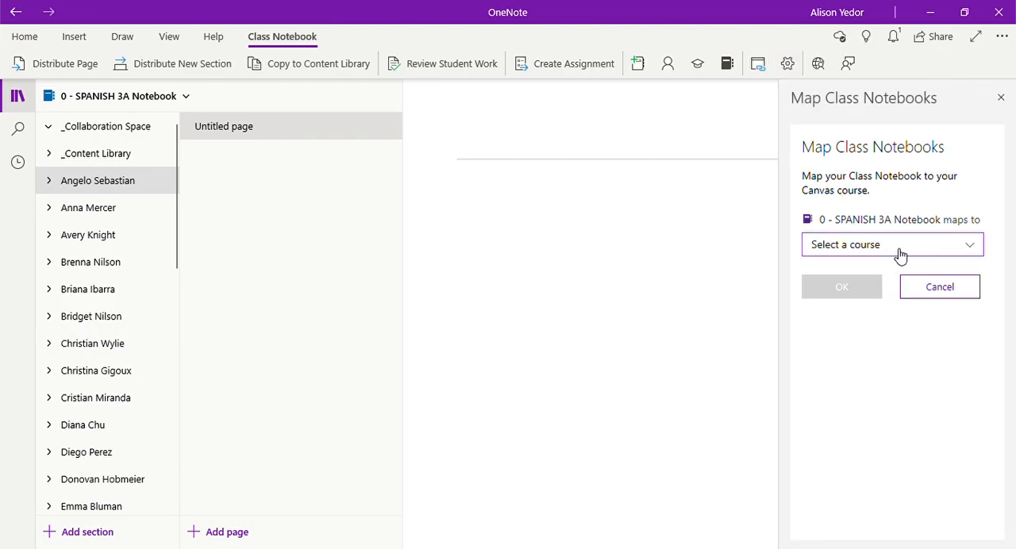
left_click(901, 250)
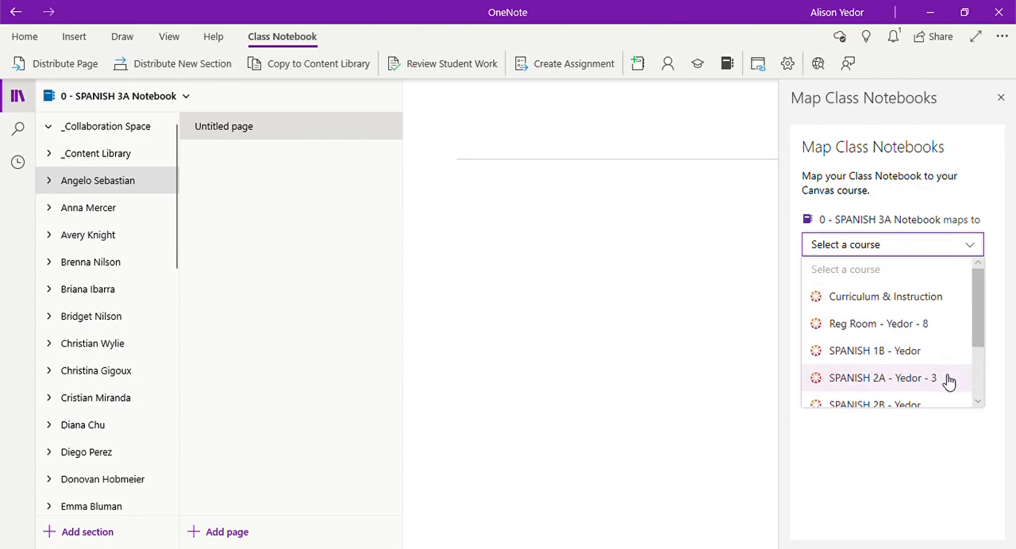
scroll(949, 381, "down", 2)
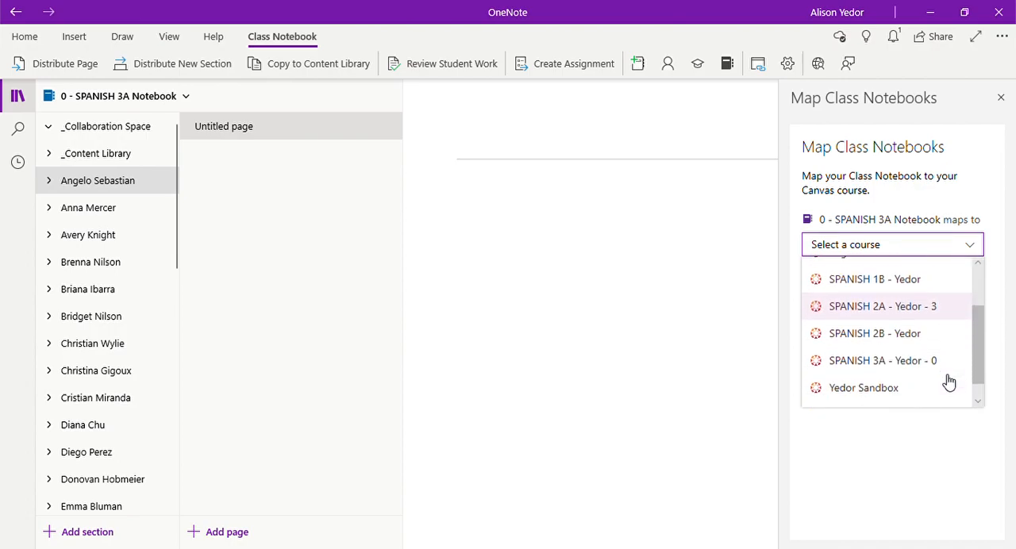
left_click(901, 369)
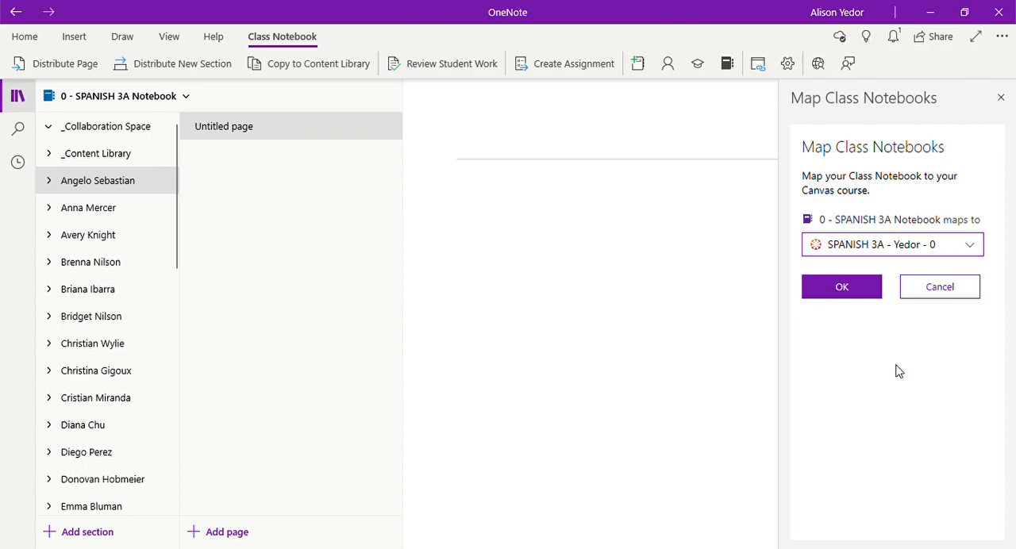
left_click(865, 294)
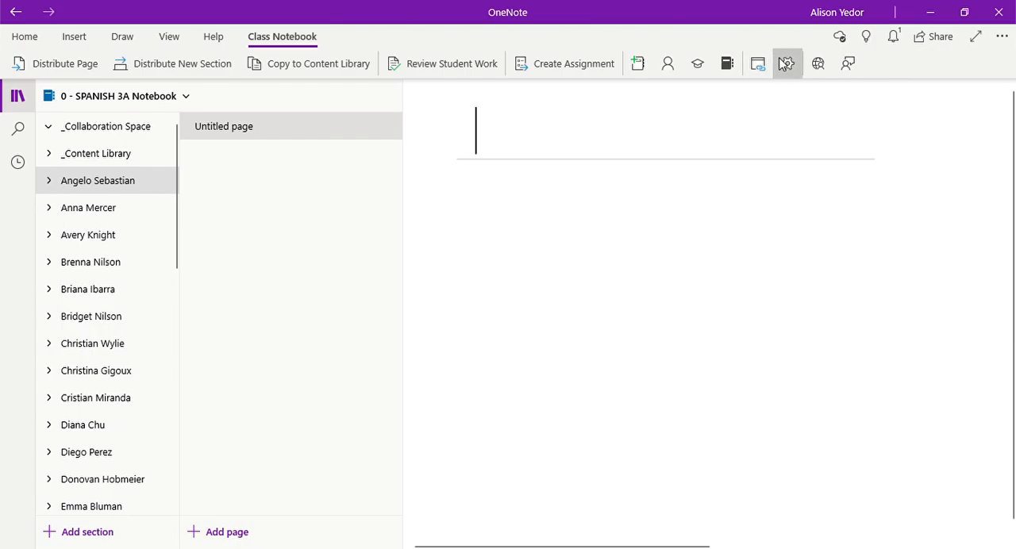
Step: Open the Map Students settings and map the first listed notebook student to the matching Canvas student
left_click(788, 65)
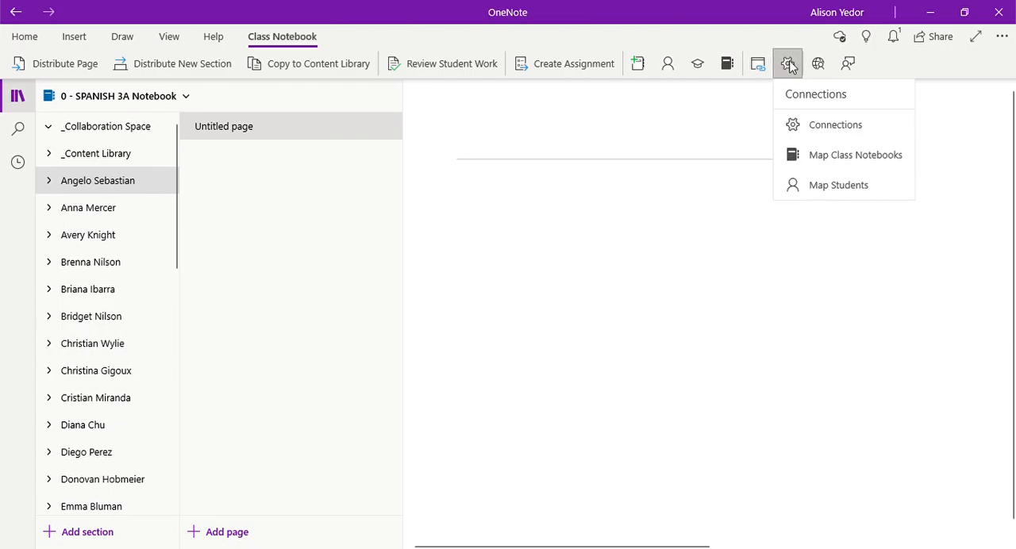
left_click(848, 190)
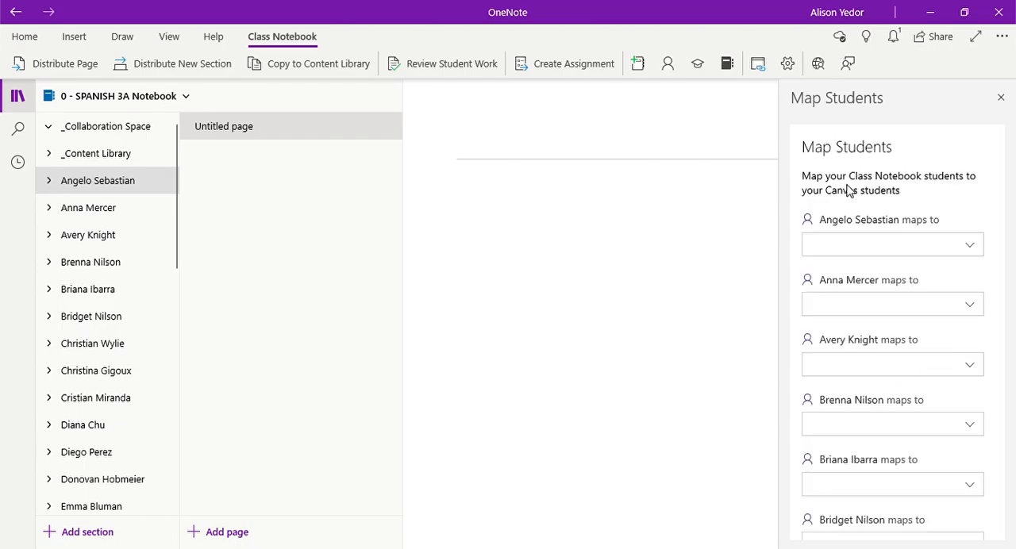
scroll(934, 325, "down", 5)
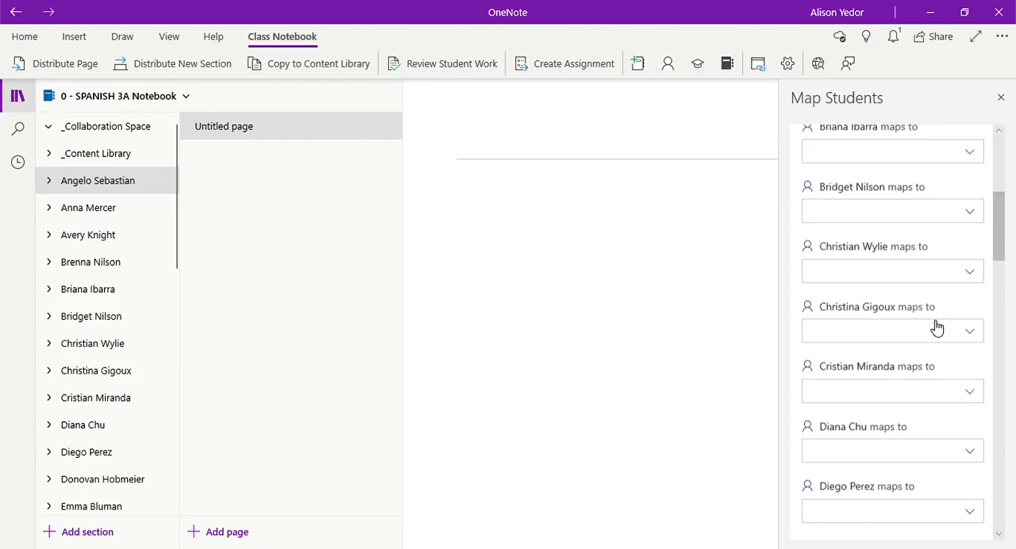
scroll(937, 325, "down", 18)
scroll(933, 326, "up", 12)
scroll(933, 327, "up", 8)
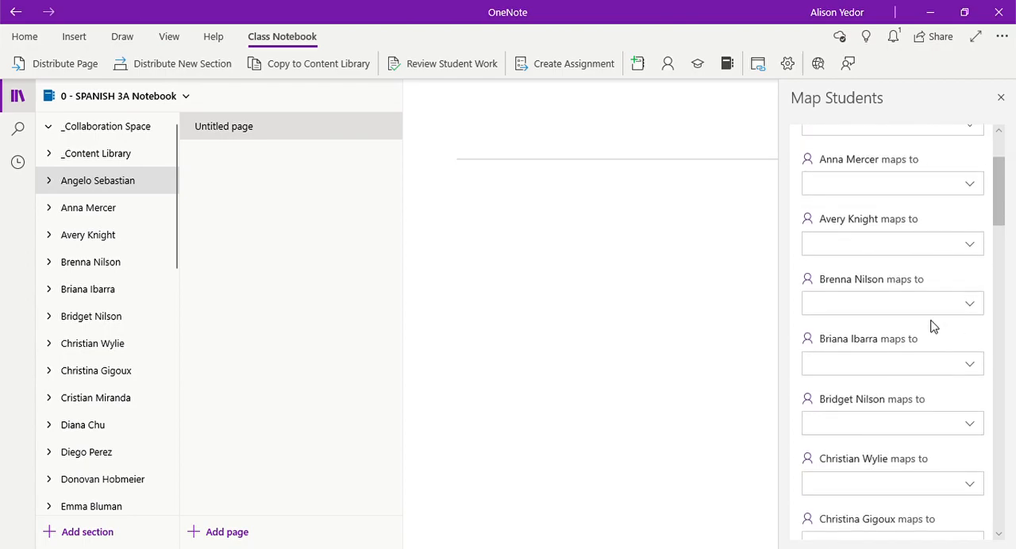
left_click(934, 235)
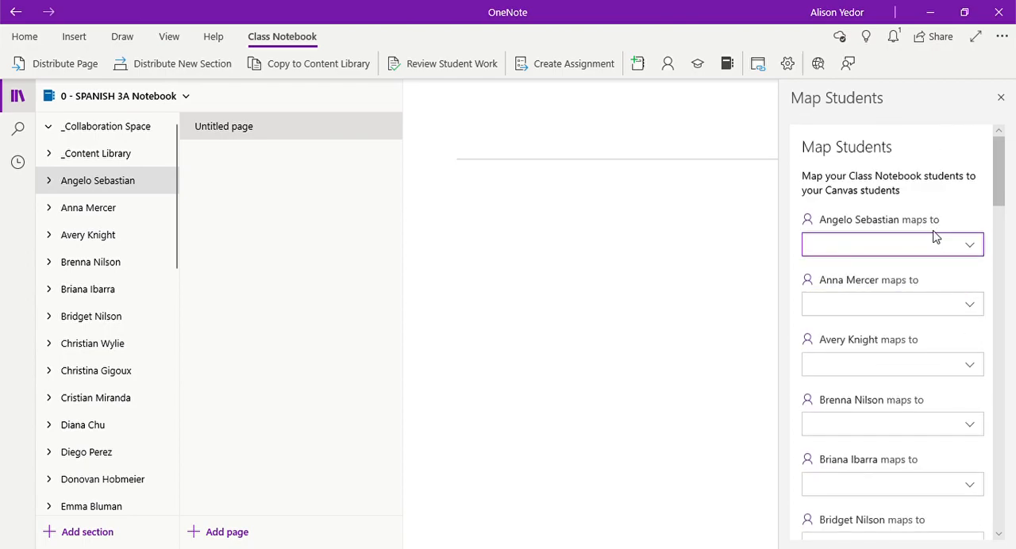
left_click(939, 246)
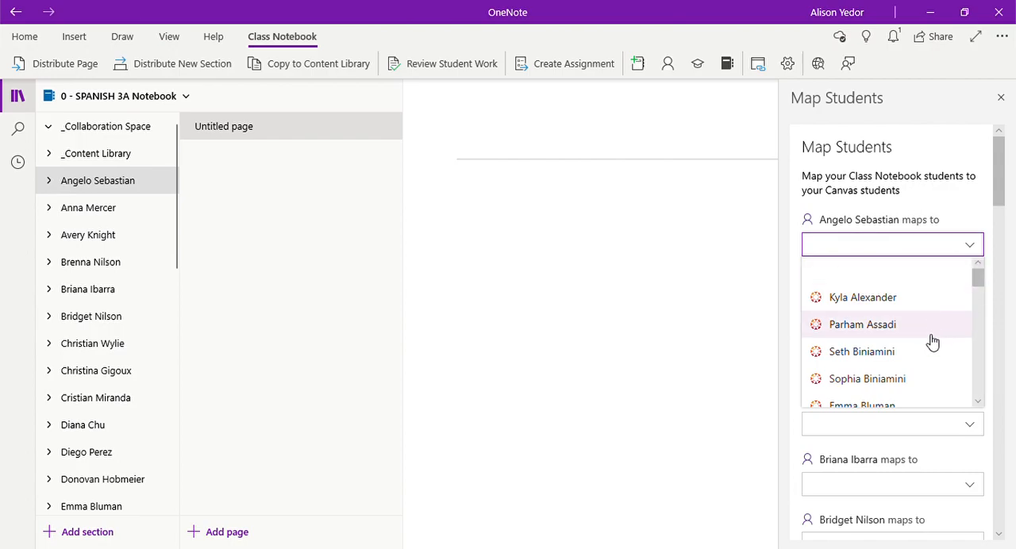
scroll(933, 341, "down", 6)
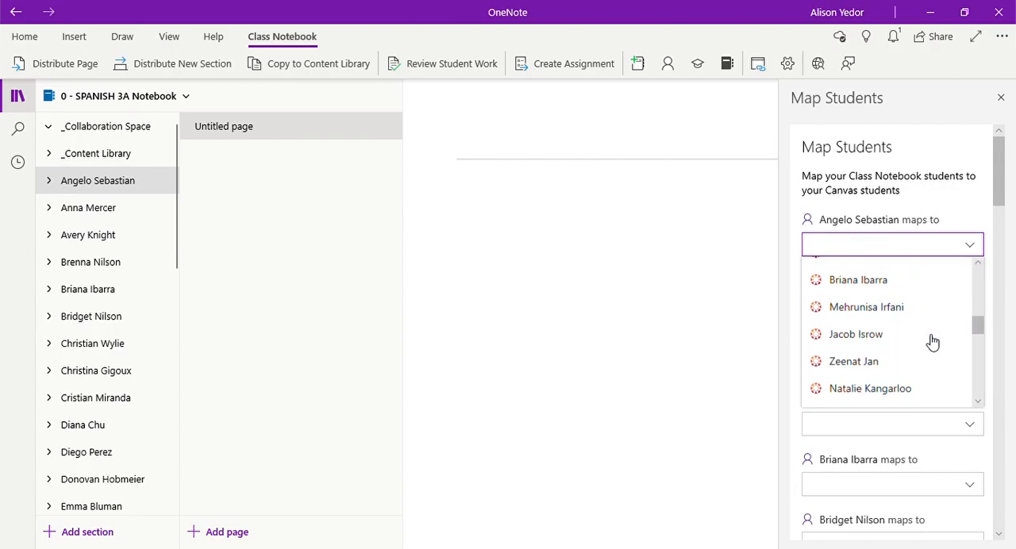
scroll(932, 341, "down", 6)
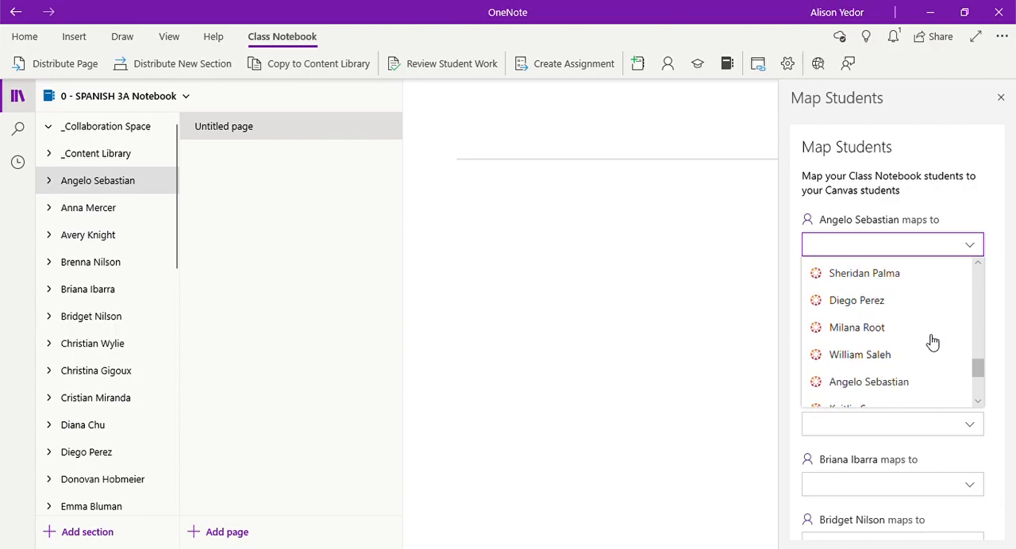
left_click(899, 340)
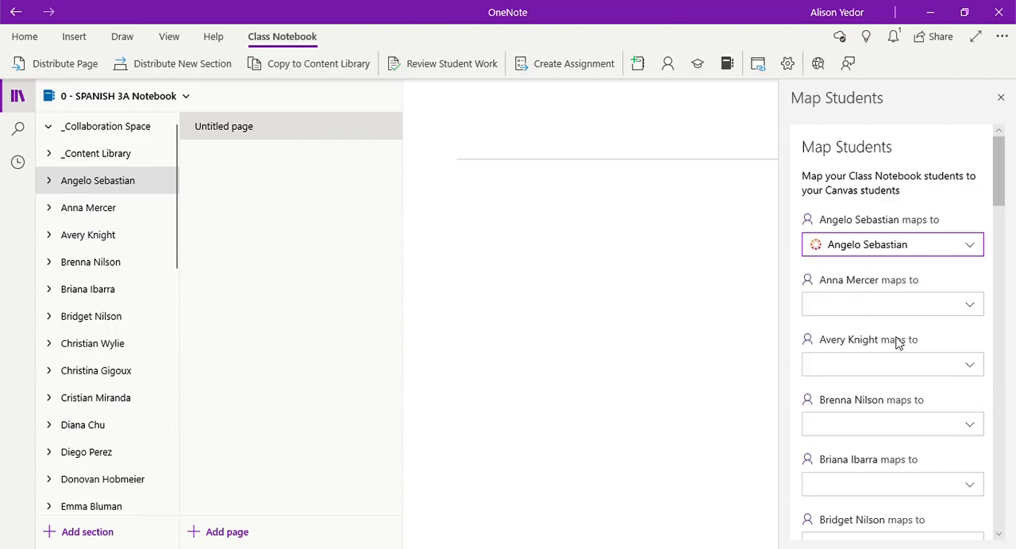
Step: Map the second listed notebook student to the Canvas student with the same name
left_click(907, 307)
scroll(915, 429, "down", 5)
scroll(916, 430, "down", 5)
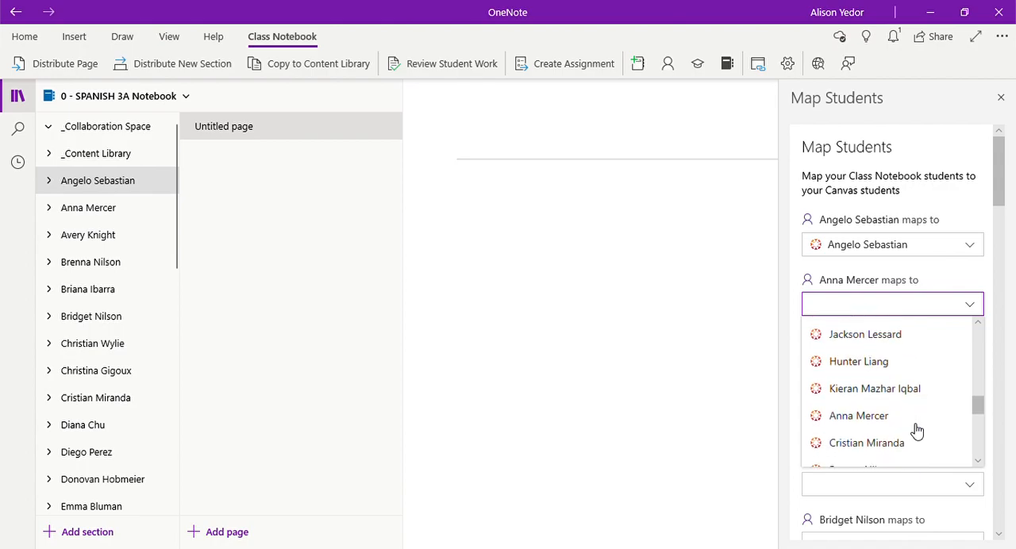
scroll(917, 430, "down", 1)
left_click(885, 382)
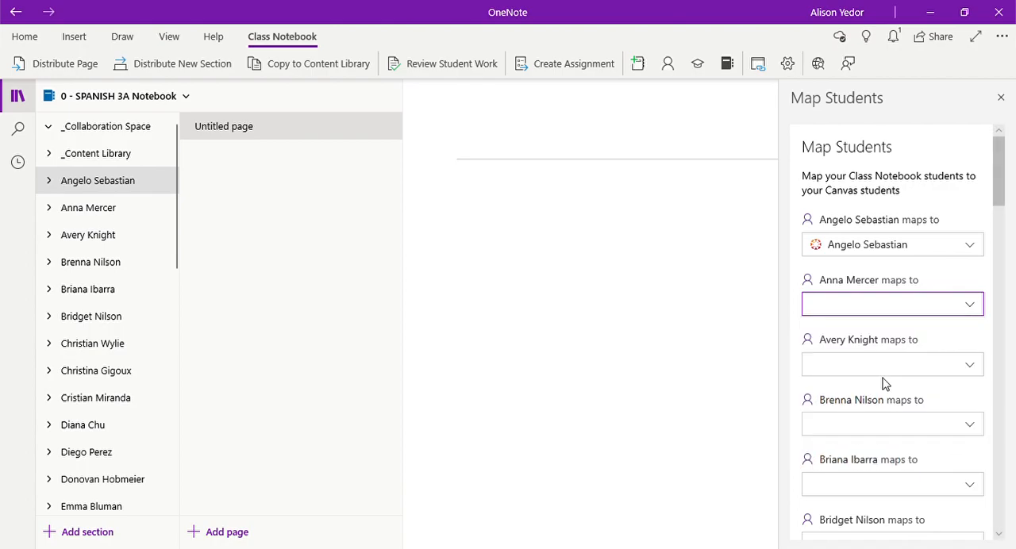
left_click(889, 309)
scroll(904, 421, "down", 3)
scroll(905, 422, "up", 4)
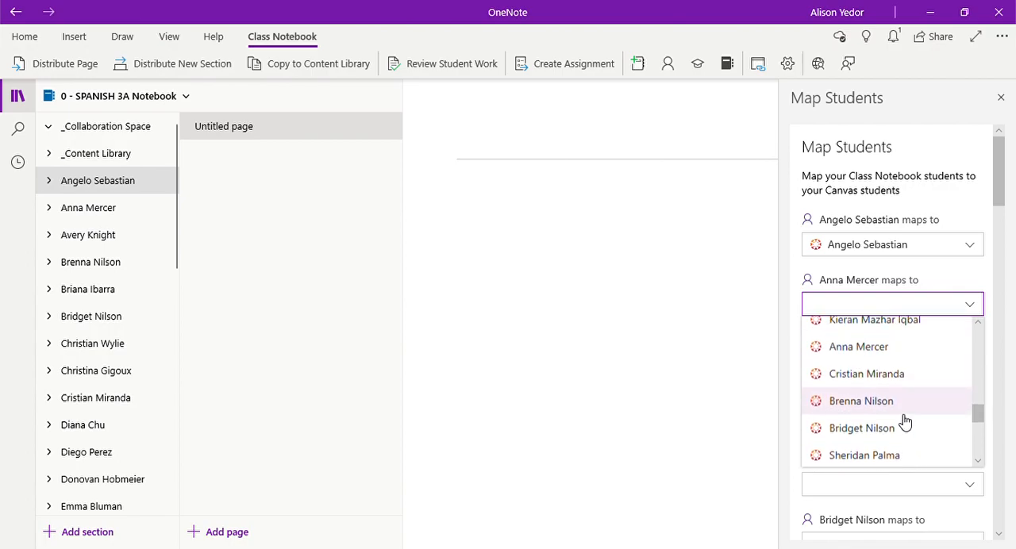
left_click(885, 348)
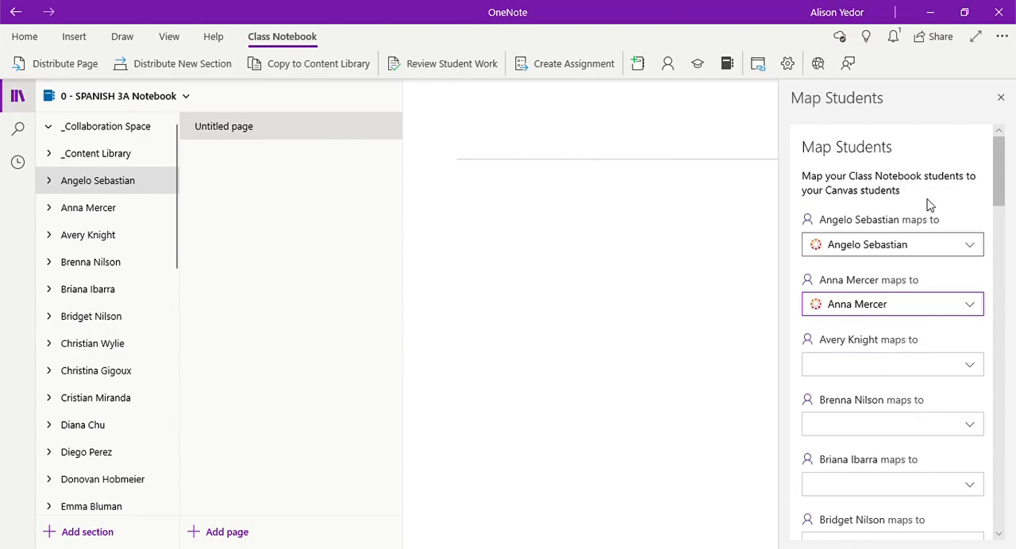
Step: Map the third listed notebook student to the Canvas student with the same name
left_click(925, 367)
scroll(939, 497, "down", 1)
scroll(939, 497, "down", 5)
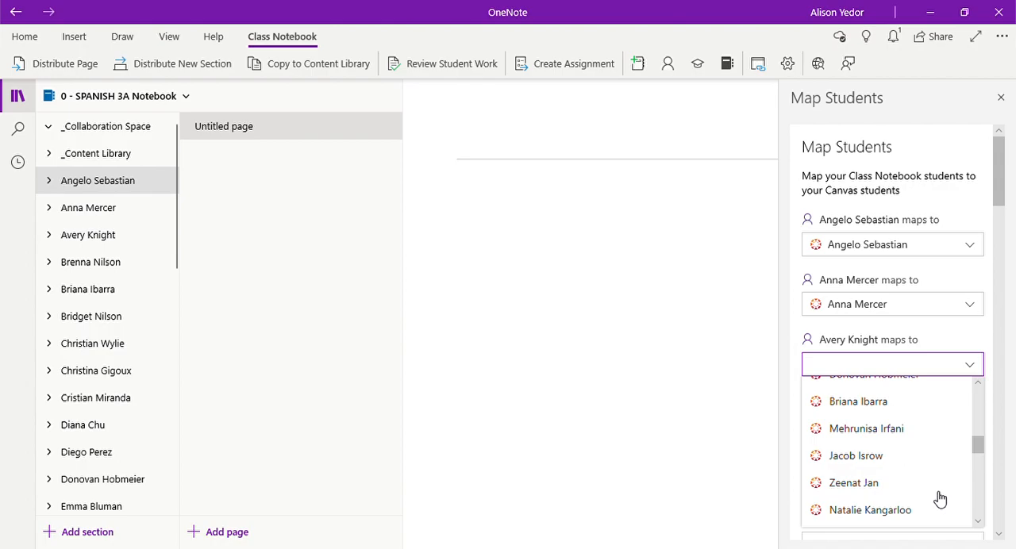
left_click(927, 487)
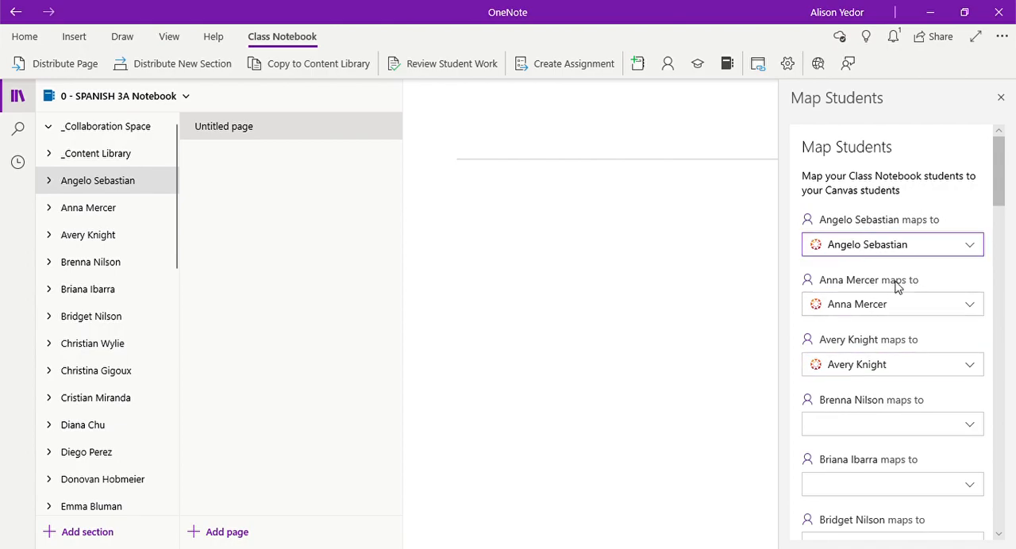
Step: Go through the remaining students to the end of the list and finish the student mapping
scroll(918, 252, "down", 4)
scroll(919, 251, "down", 20)
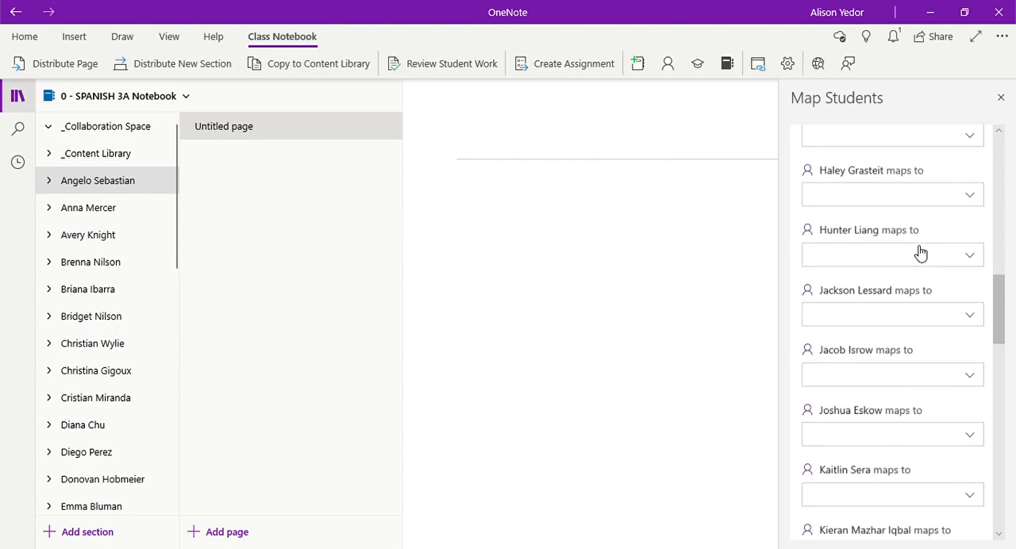
scroll(947, 432, "down", 4)
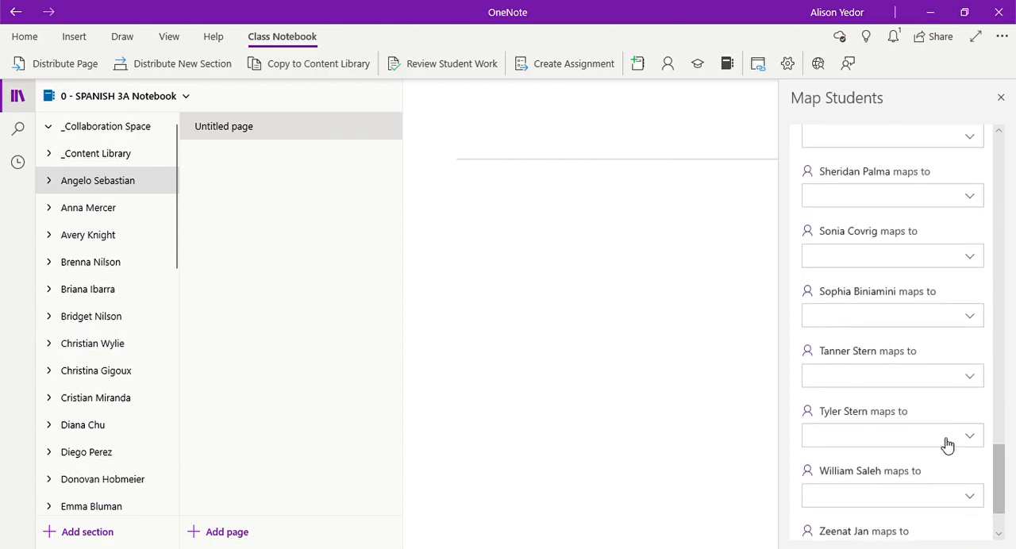
left_click(841, 512)
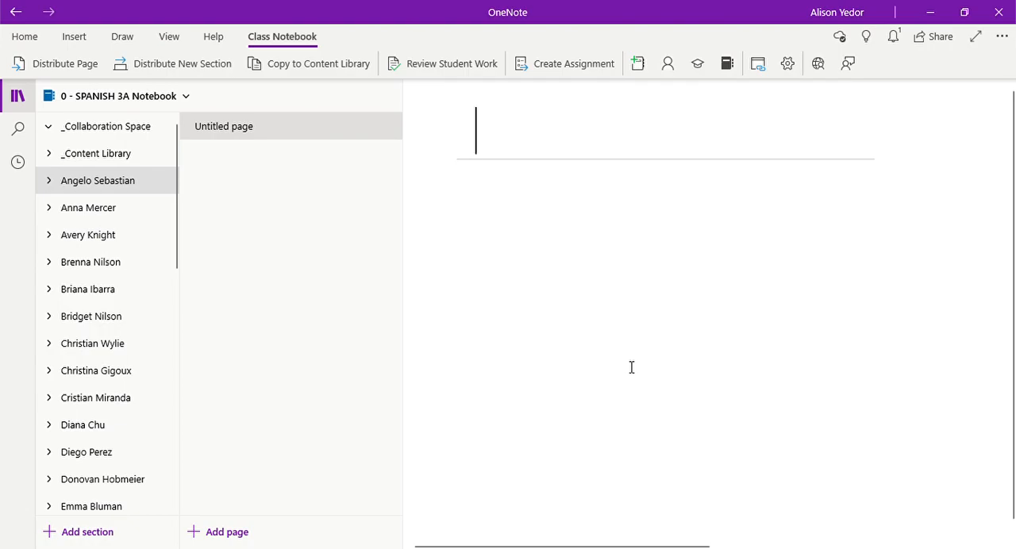
Step: Expand the first student's section group and open the Bell Assignments section, followed by the Classwork section
left_click(133, 183)
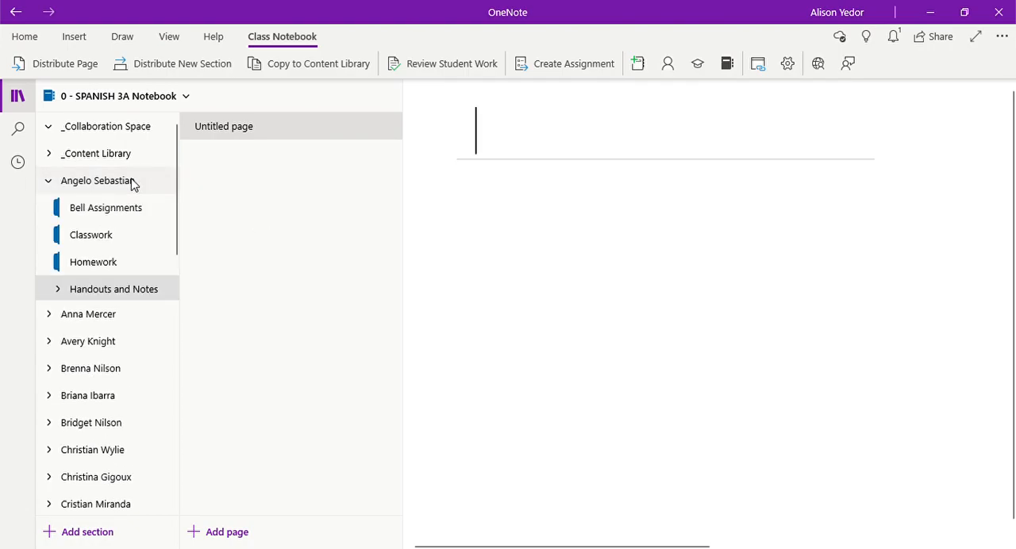
left_click(136, 202)
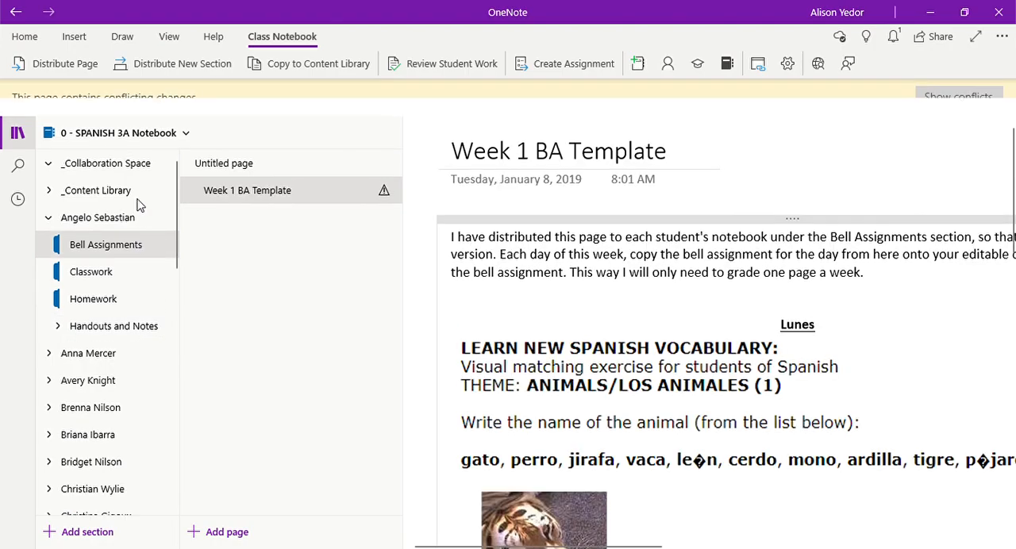
left_click(146, 271)
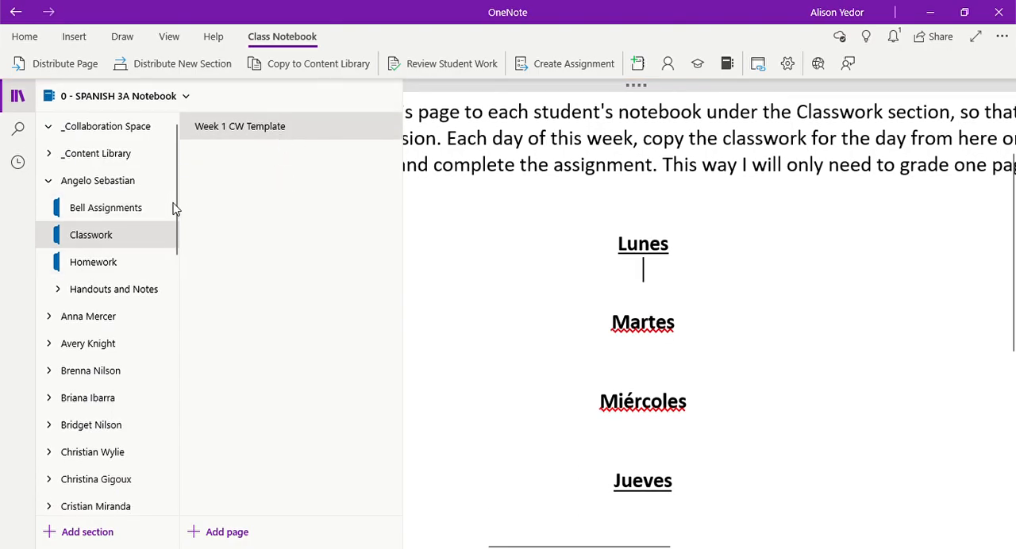
Step: Add a page titled "Trial Assignment" to the Classwork section and place the cursor in its body
left_click(235, 545)
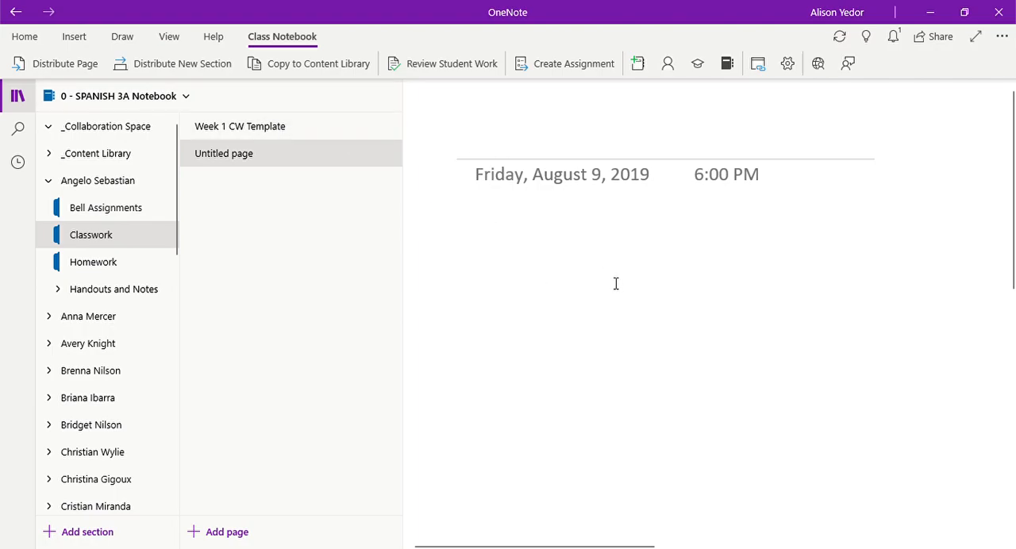
type("Trial")
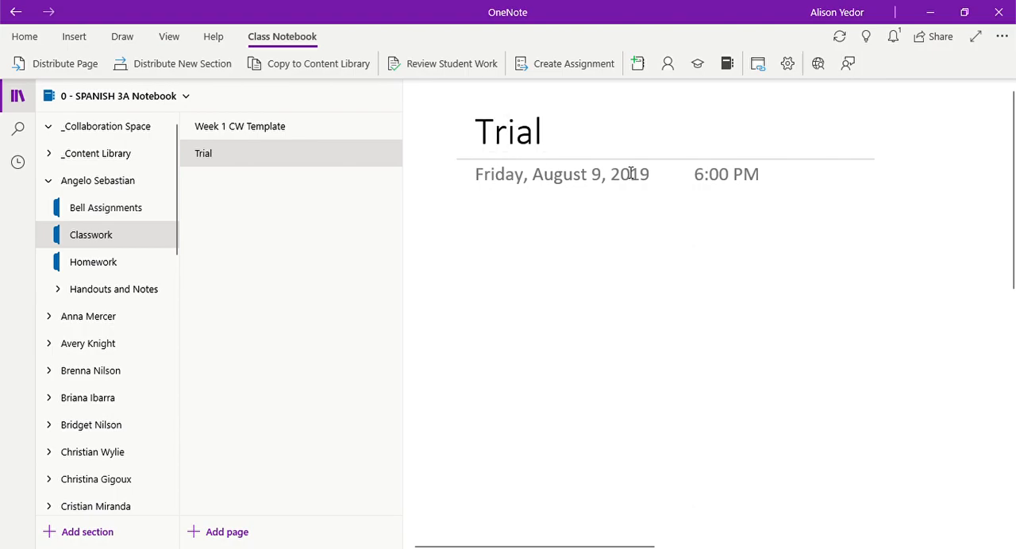
type(" Assignment")
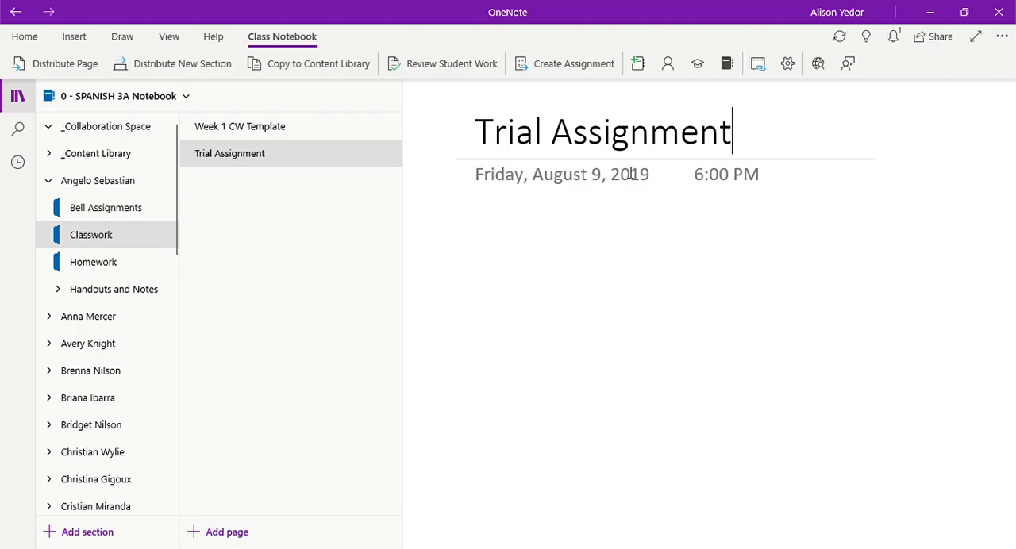
key("Return")
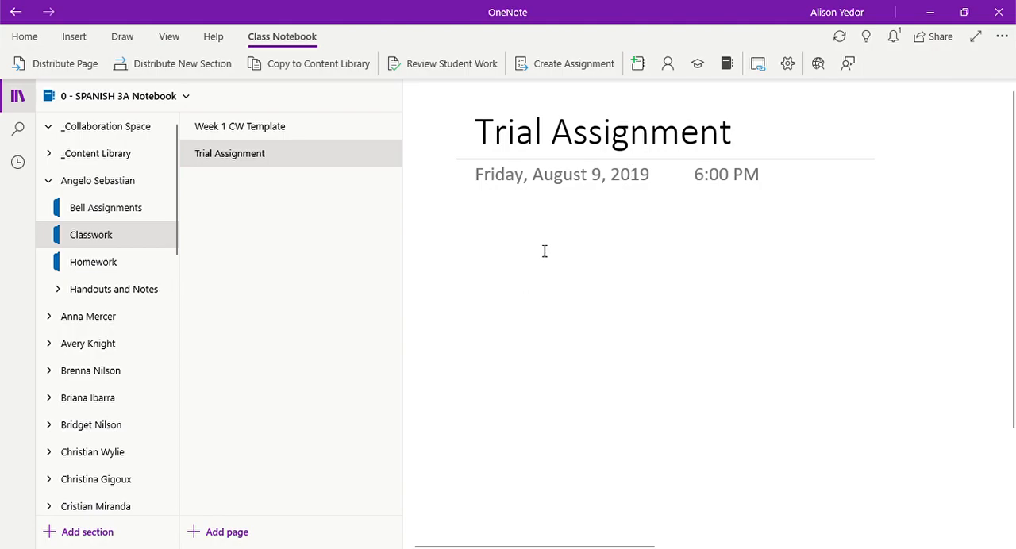
left_click(545, 251)
left_click(476, 254)
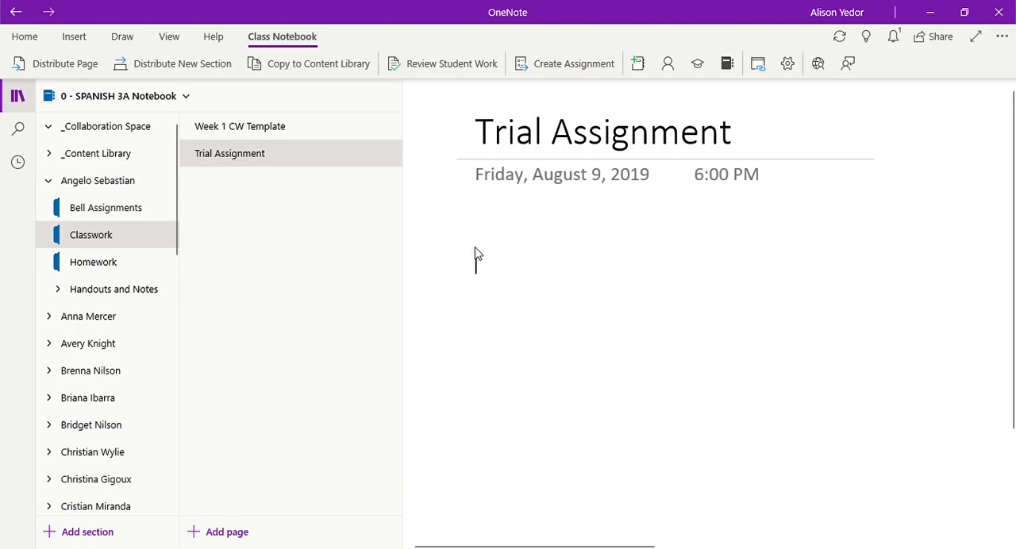
Step: Start a Canvas assignment from the Trial Assignment page with the description "This assignment is to be completed on OneNote."
left_click(571, 63)
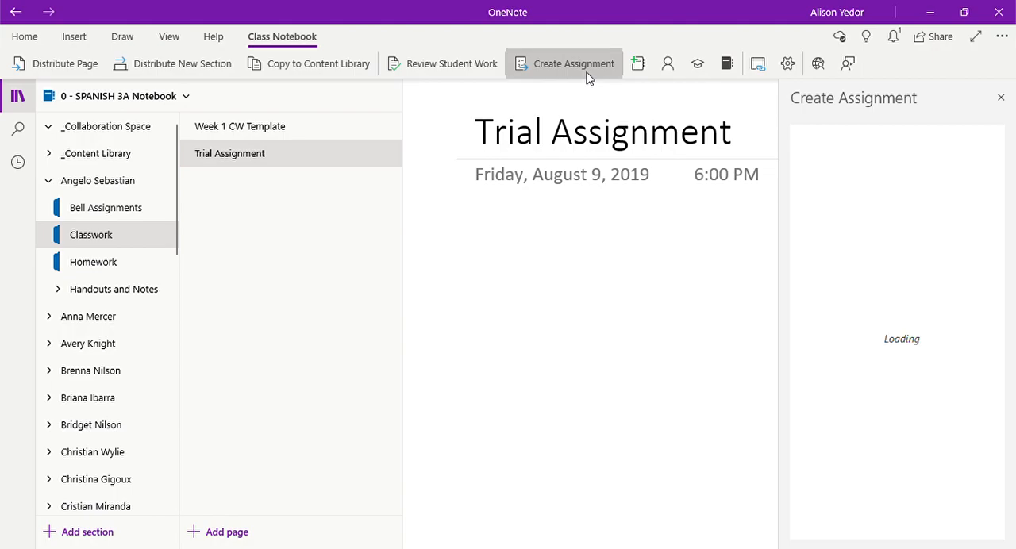
left_click(880, 328)
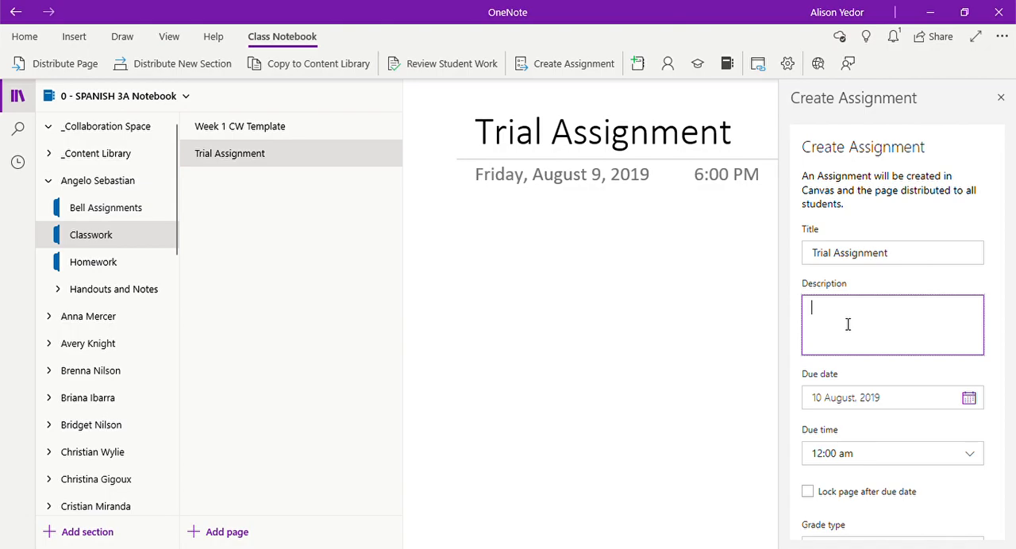
type("This assignment is to be completed on OneNote.")
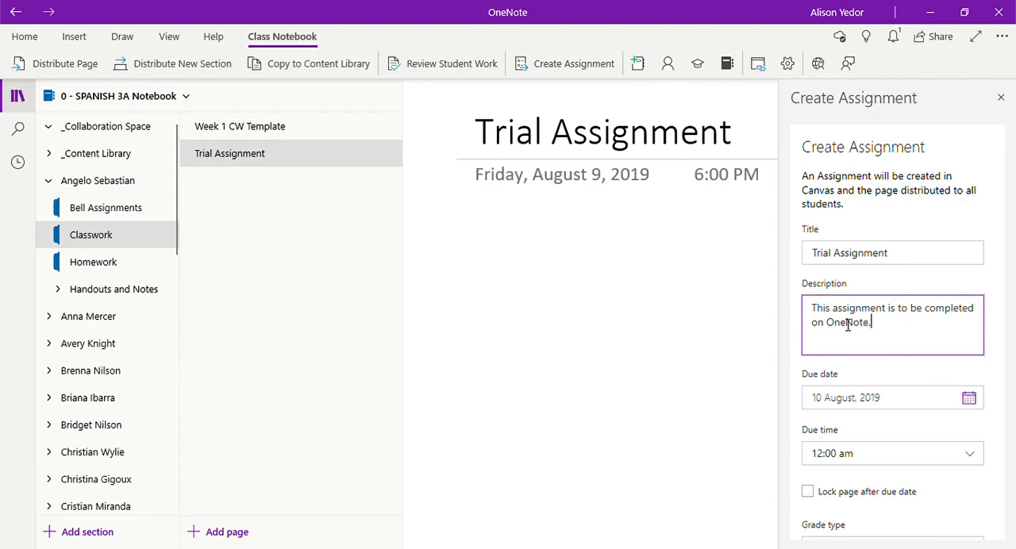
Step: Set the assignment's due time to 8:00 am and lock the page after the due date
scroll(969, 399, "down", 1)
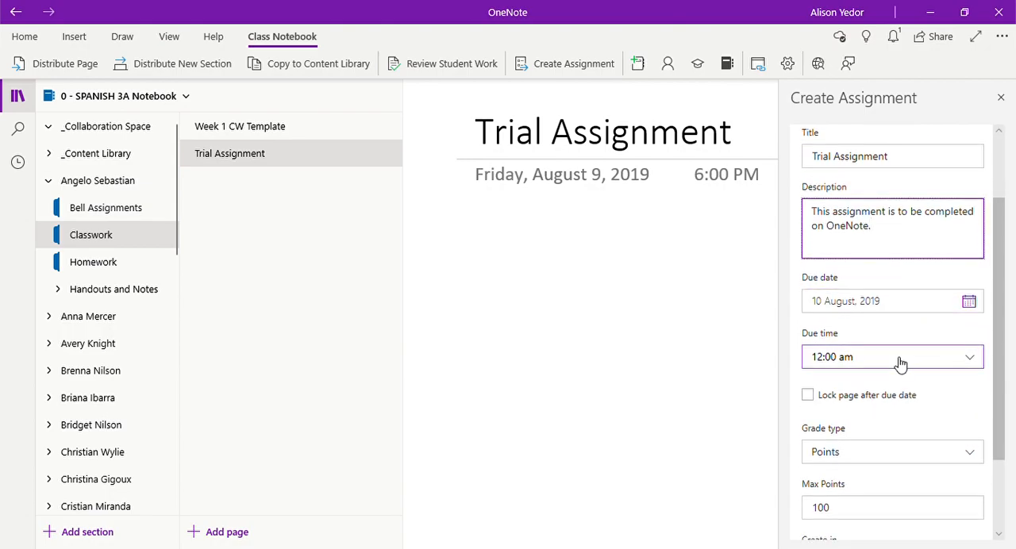
left_click(901, 363)
scroll(881, 468, "down", 2)
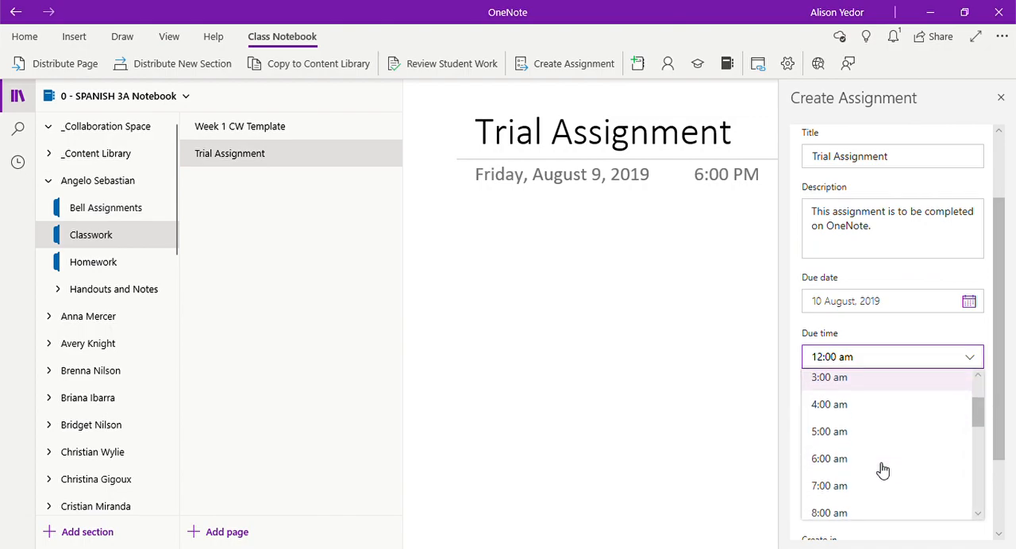
left_click(875, 484)
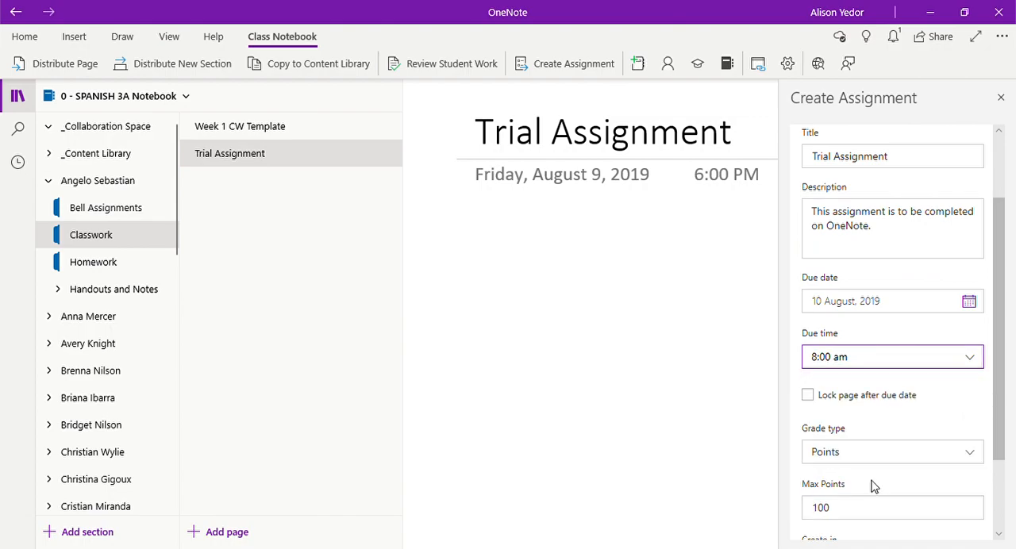
left_click(893, 395)
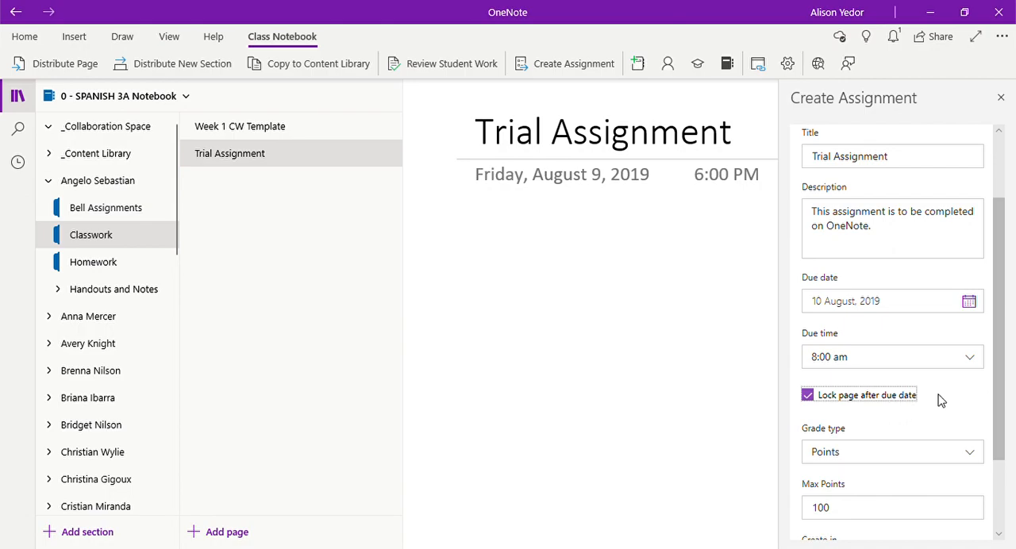
Step: Set the assignment's maximum to 5 points, choose Classwork as the section to create it in, and create the assignment
scroll(941, 401, "down", 2)
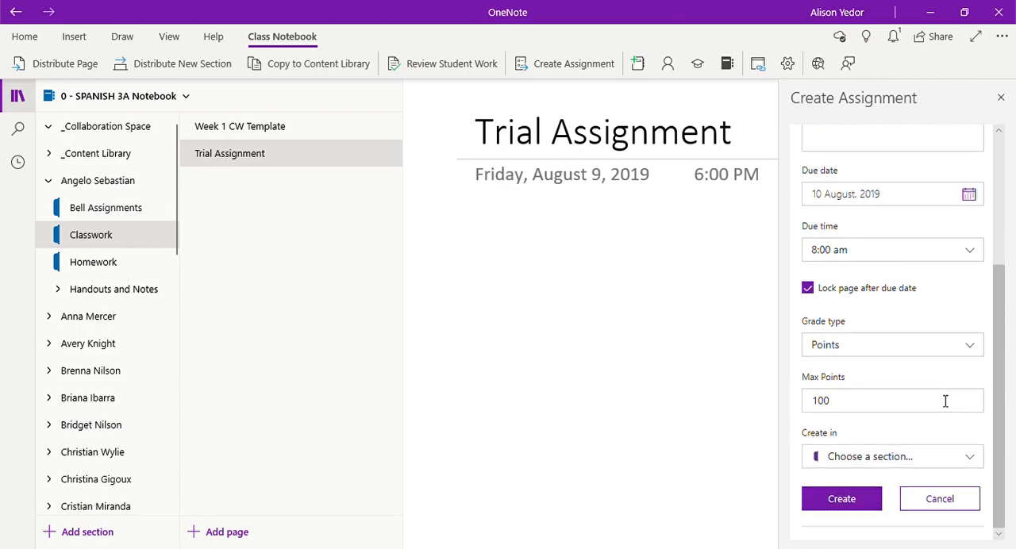
left_click(905, 345)
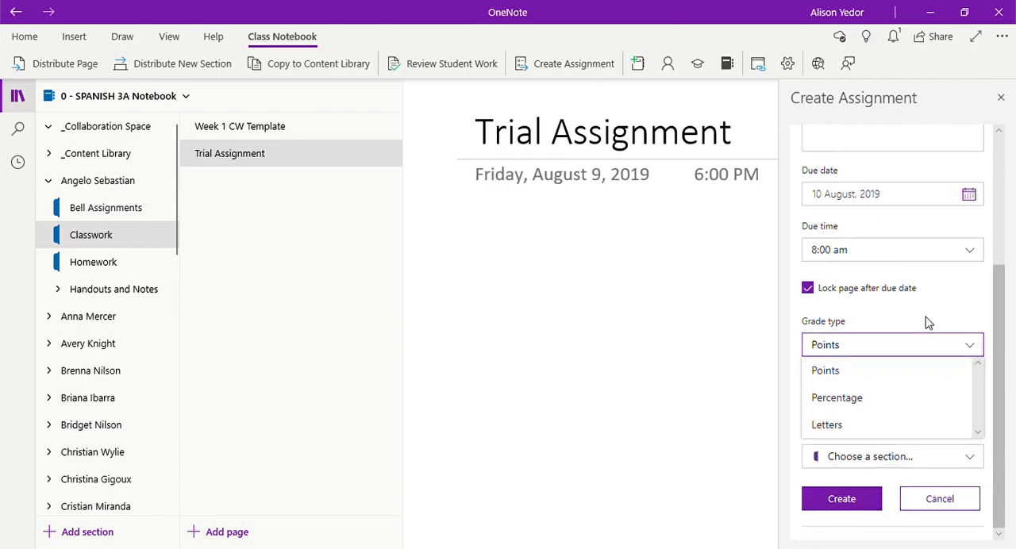
left_click(926, 320)
left_click(914, 408)
type("5")
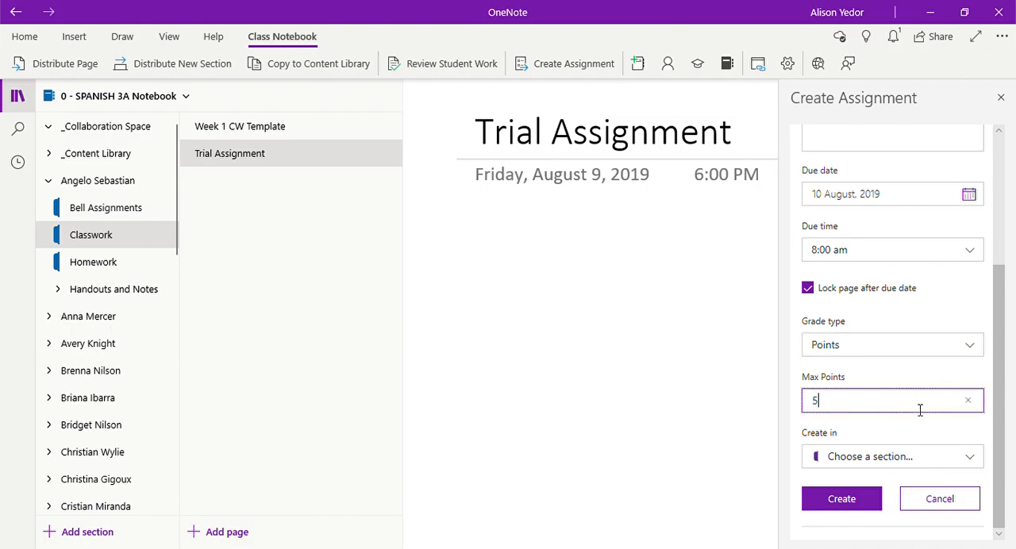
left_click(909, 464)
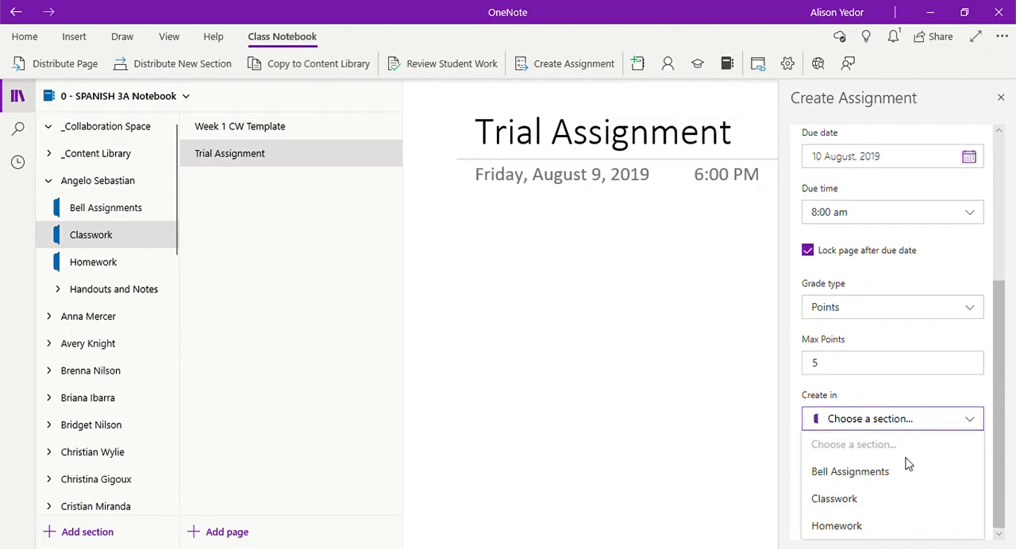
left_click(875, 495)
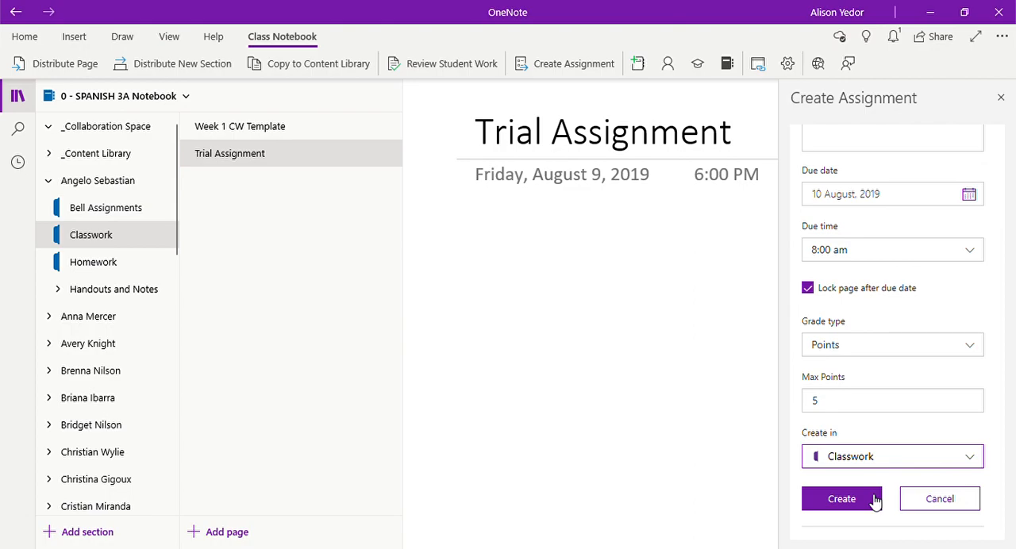
left_click(873, 500)
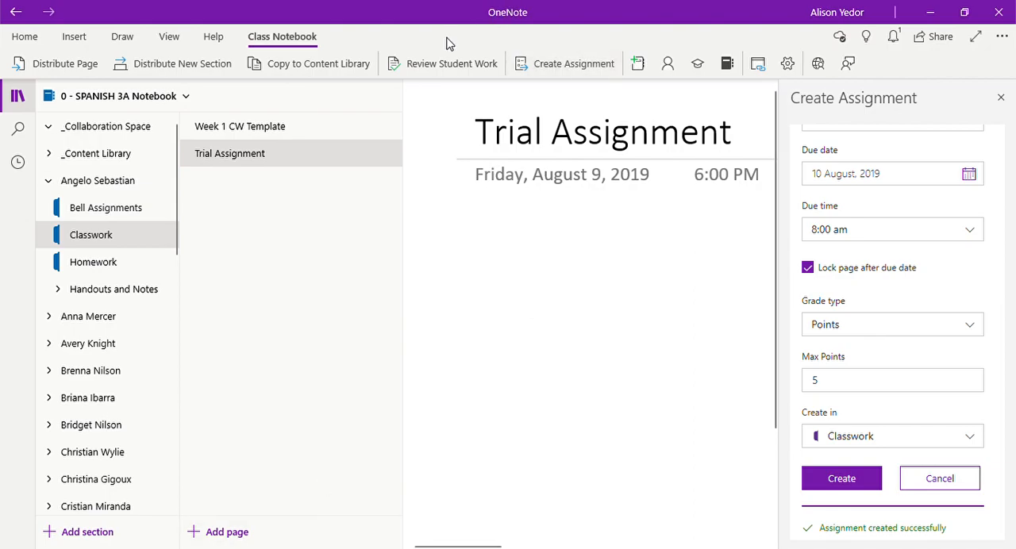
Step: Open the student work review for the Trial Assignment page in the Classwork section
left_click(454, 66)
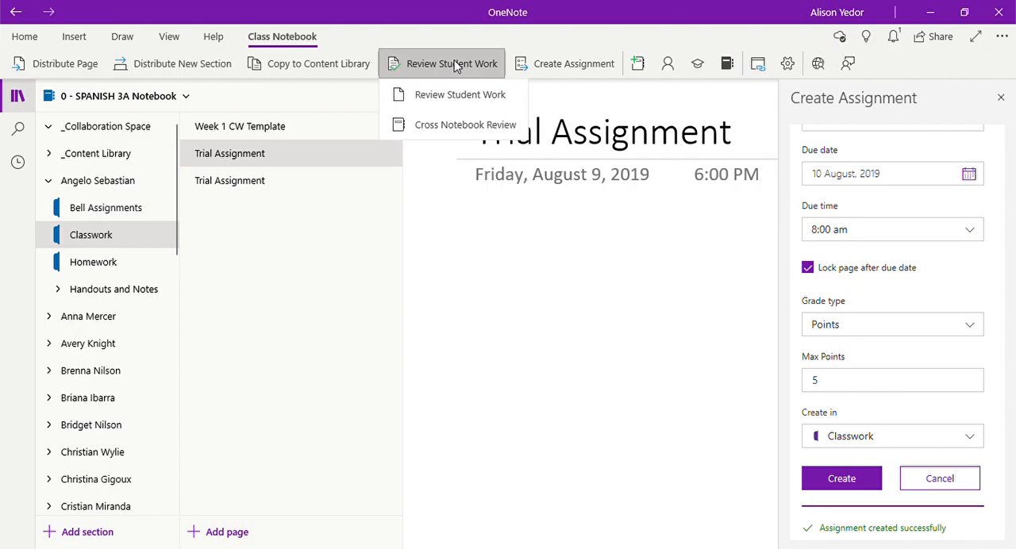
left_click(458, 105)
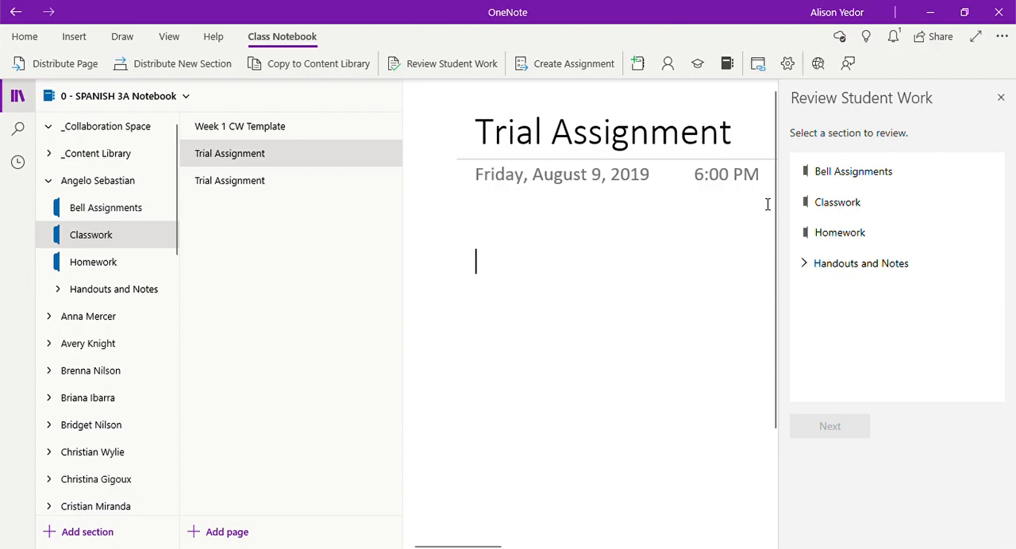
left_click(895, 214)
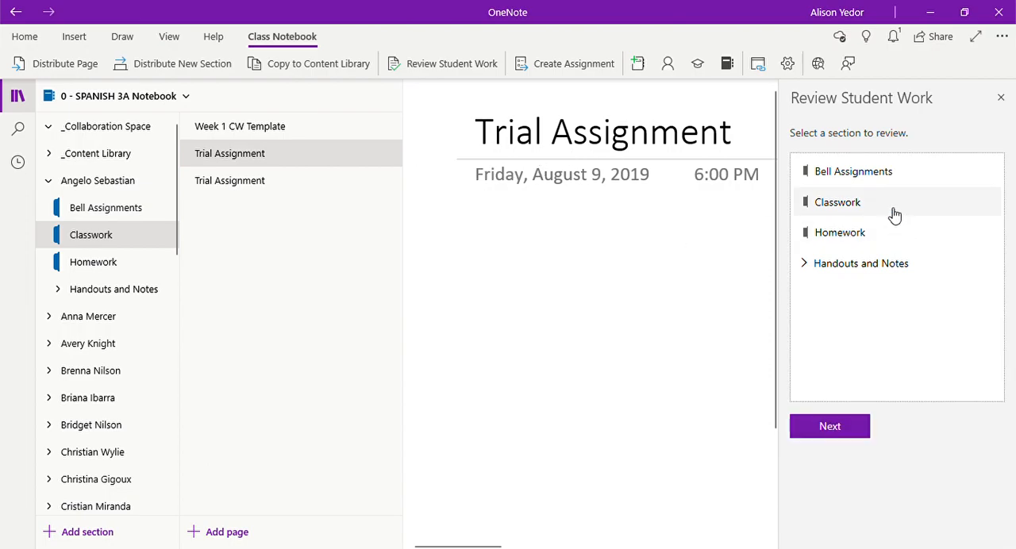
left_click(839, 428)
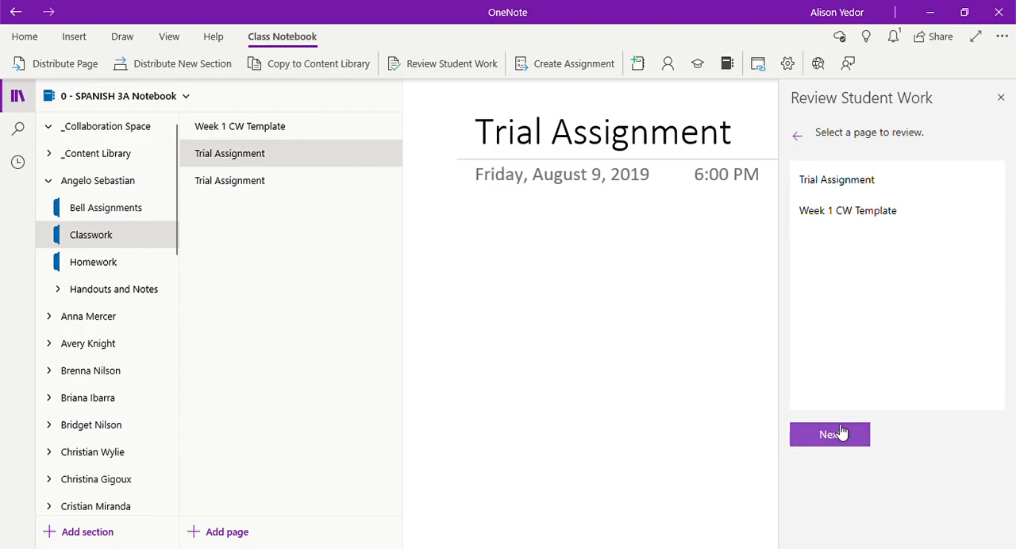
left_click(837, 189)
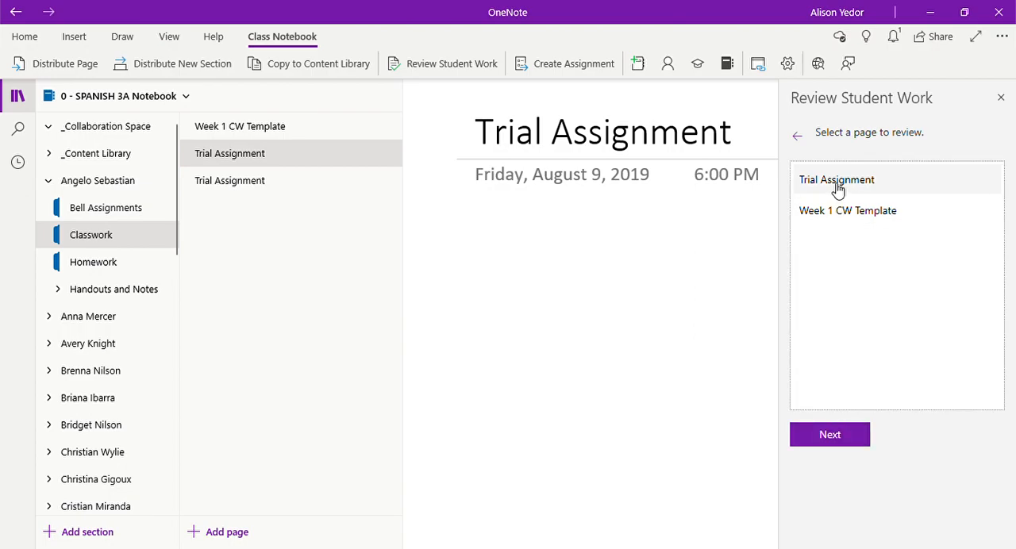
left_click(835, 445)
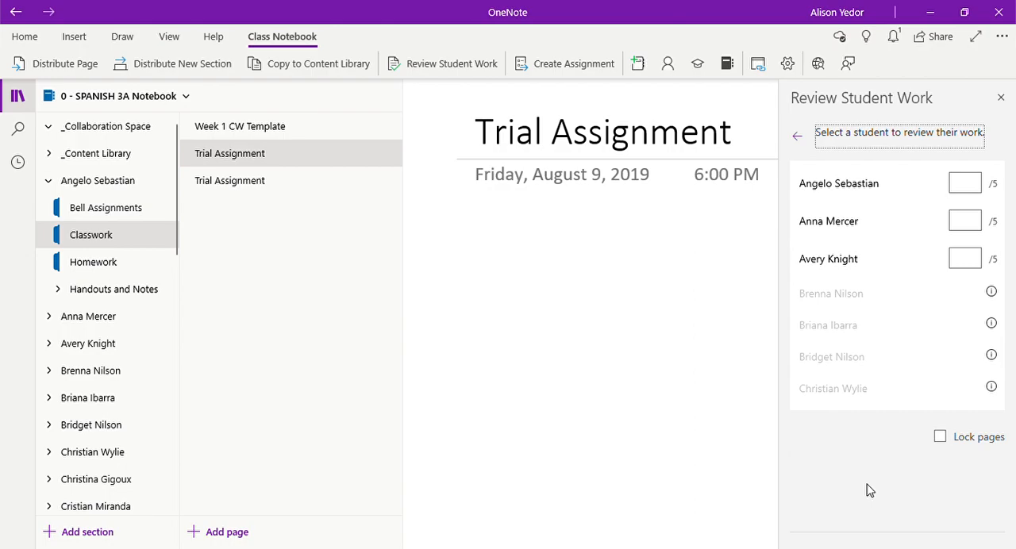
Step: Grade the first two listed students 5 and the third 0 on the trial assignment, and submit the grades
left_click(972, 197)
type("5")
left_click(968, 219)
type("5")
left_click(968, 260)
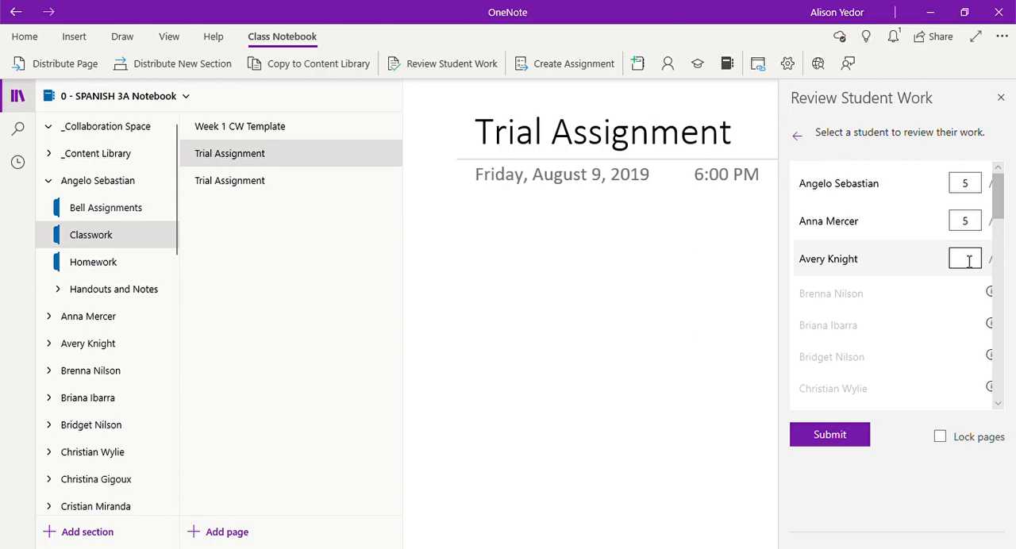
type("0")
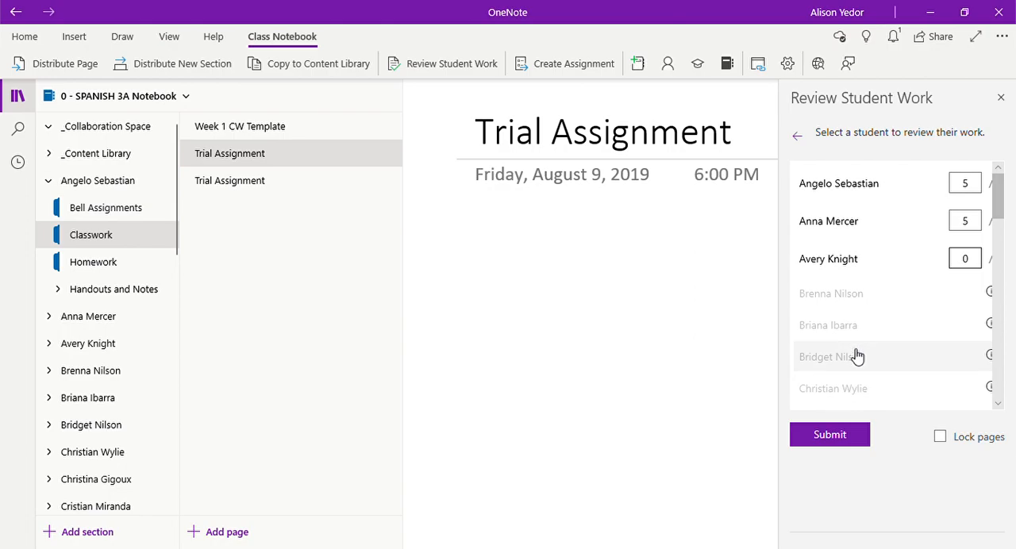
left_click(838, 441)
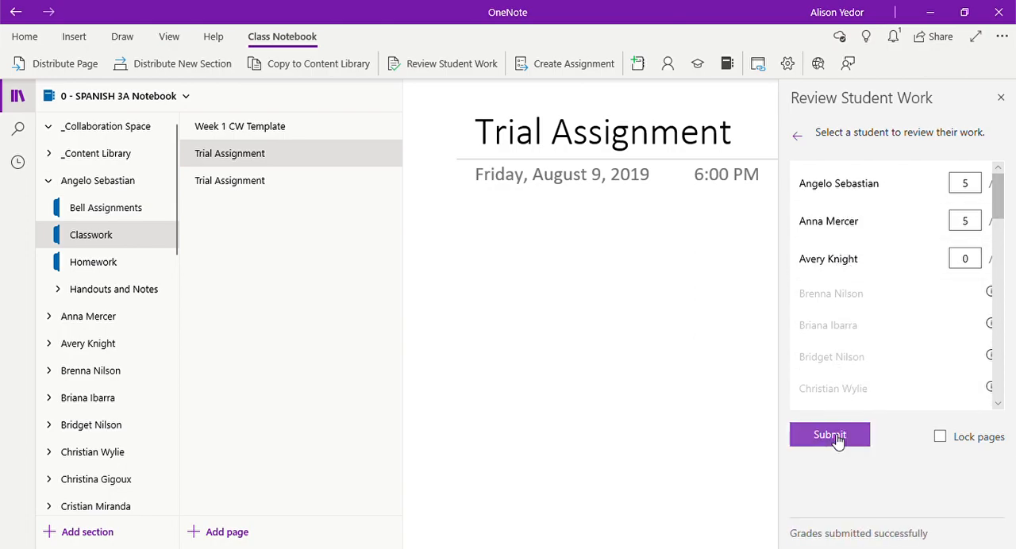